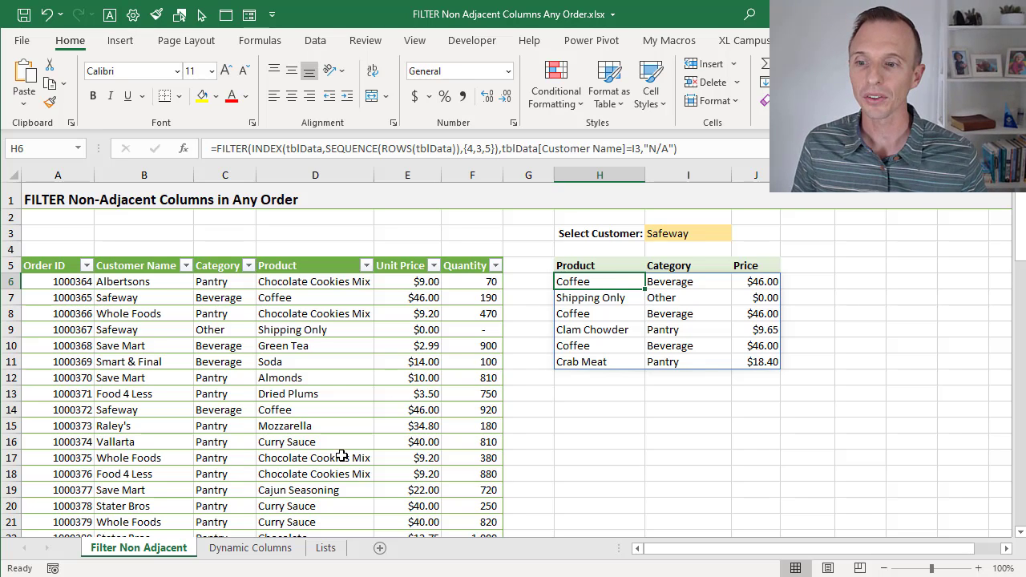
# On the Dynamic Columns sheet, set the first output column header in H5 to Category.
pyautogui.click(255, 550)
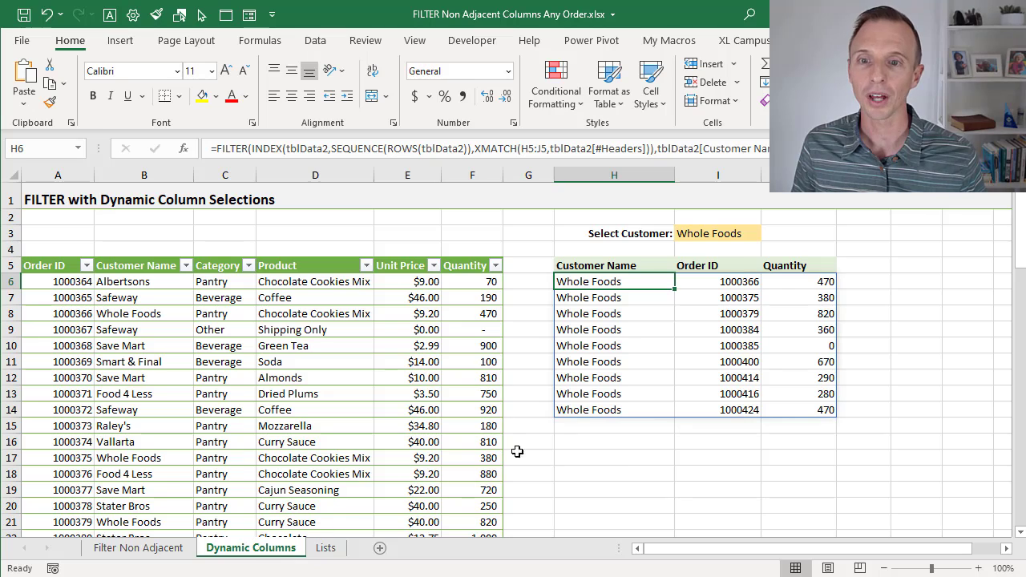
pyautogui.click(647, 266)
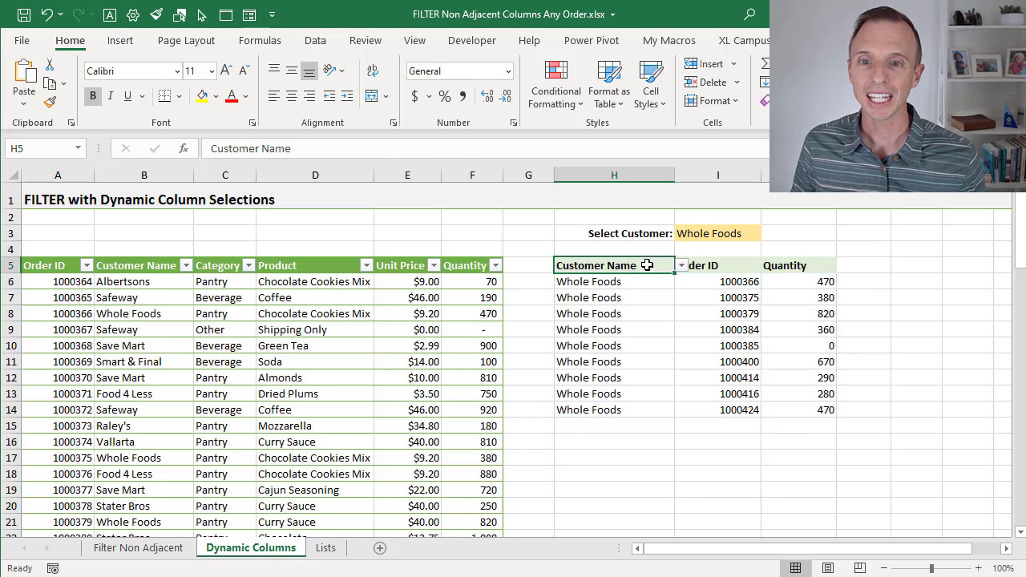
pyautogui.click(682, 266)
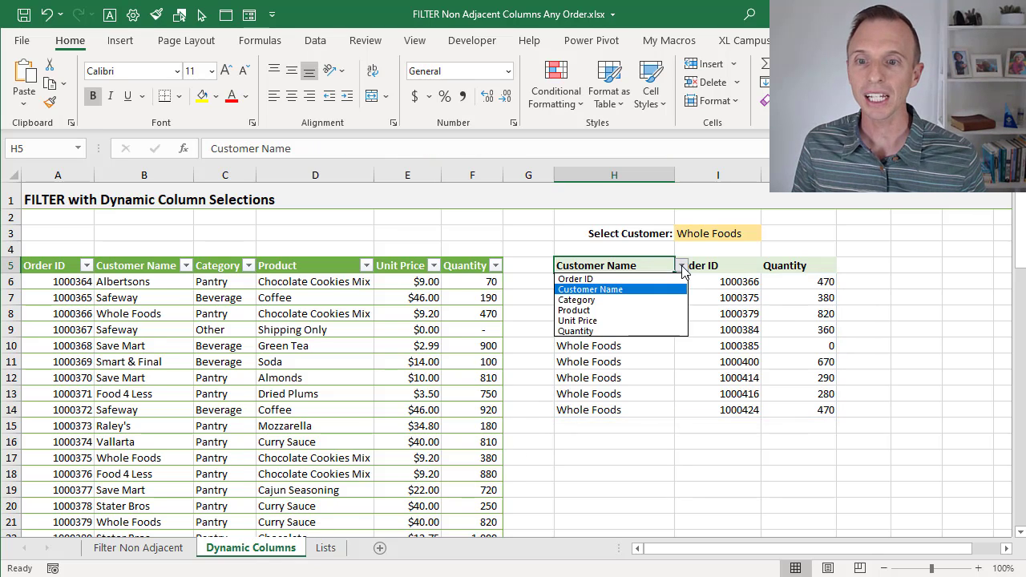
pyautogui.click(579, 302)
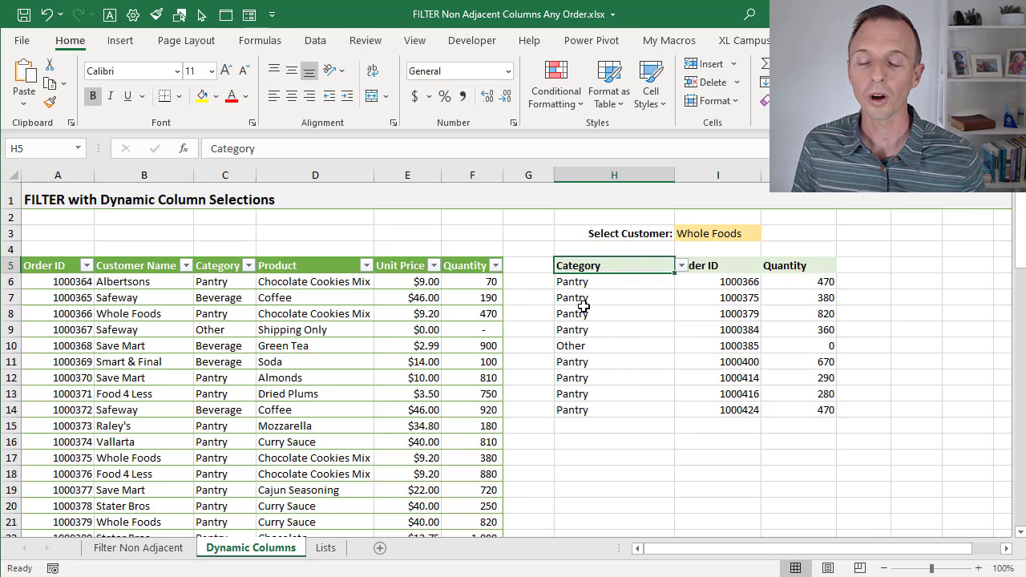
# Examine the FILTER formula in H6 of the Filter Non Adjacent sheet, highlighting its array argument.
pyautogui.click(620, 282)
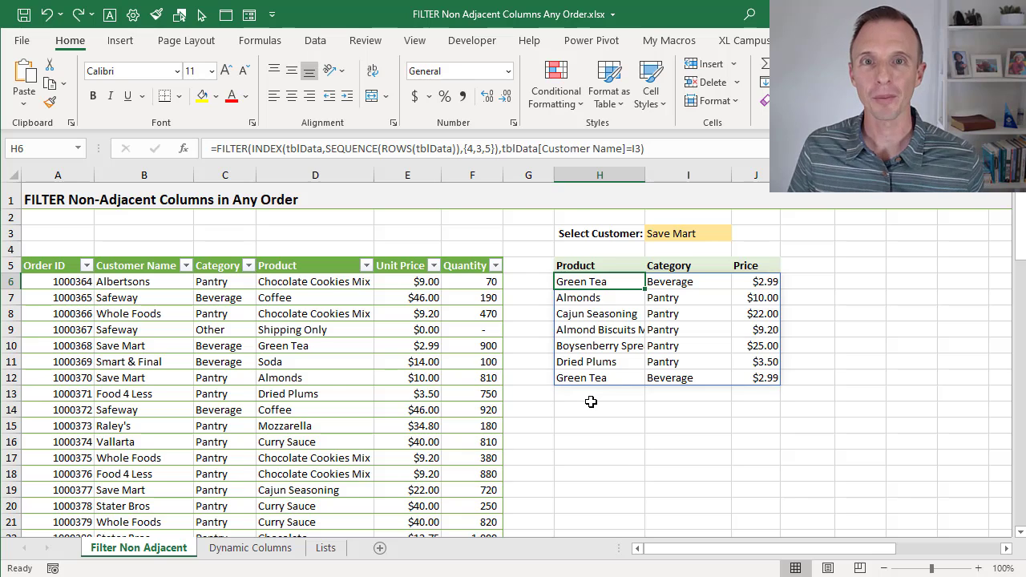
pyautogui.press('F2')
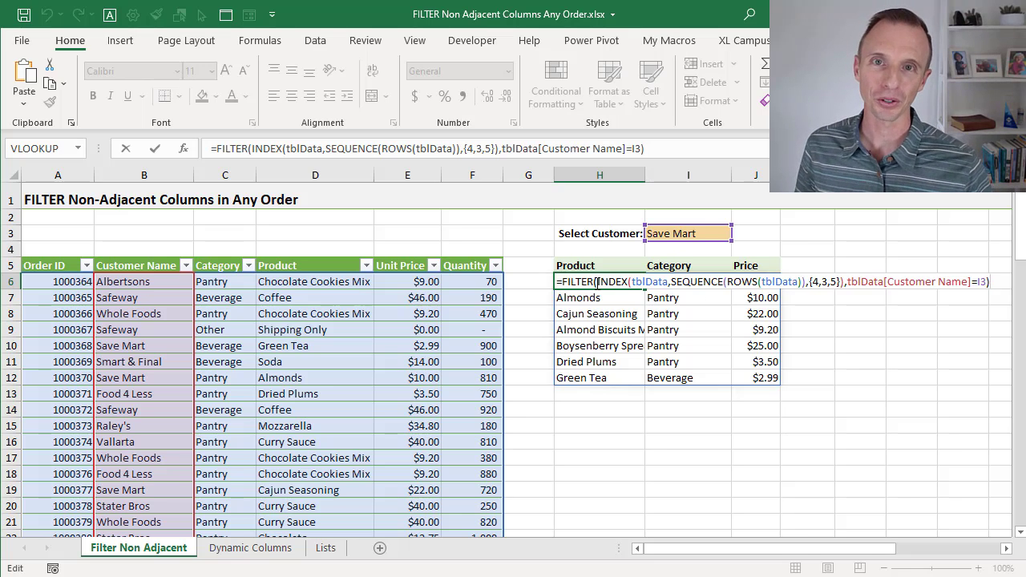
pyautogui.click(597, 281)
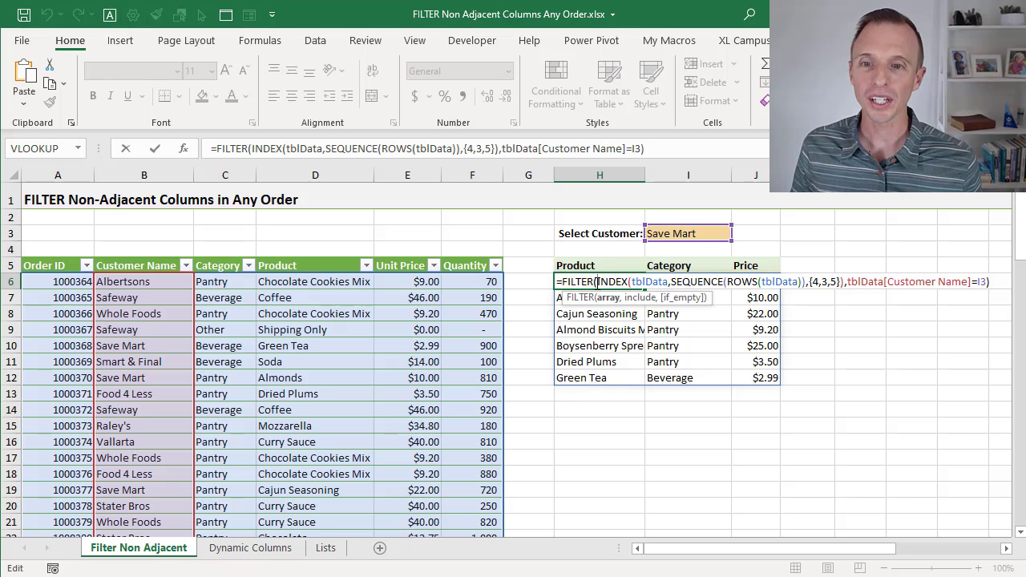
pyautogui.click(606, 298)
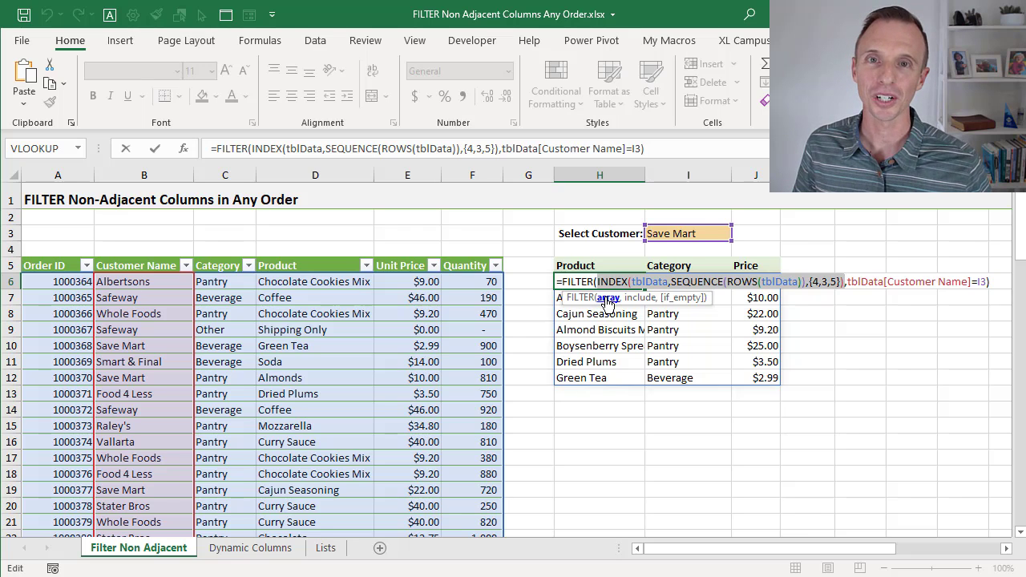
pyautogui.press('Return')
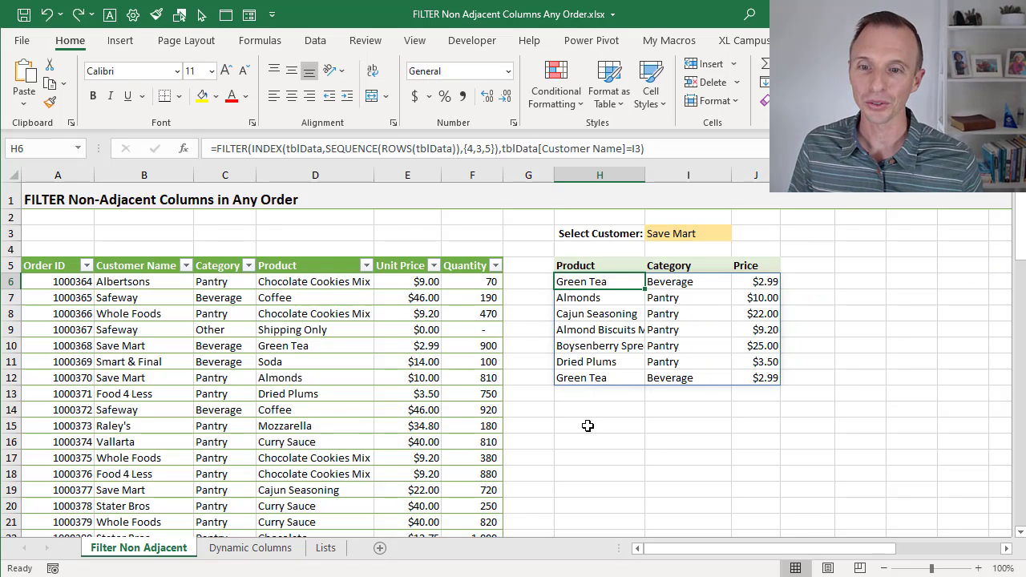
# Spill the whole table into H15 with =tblData, and clear that cell again.
pyautogui.click(588, 427)
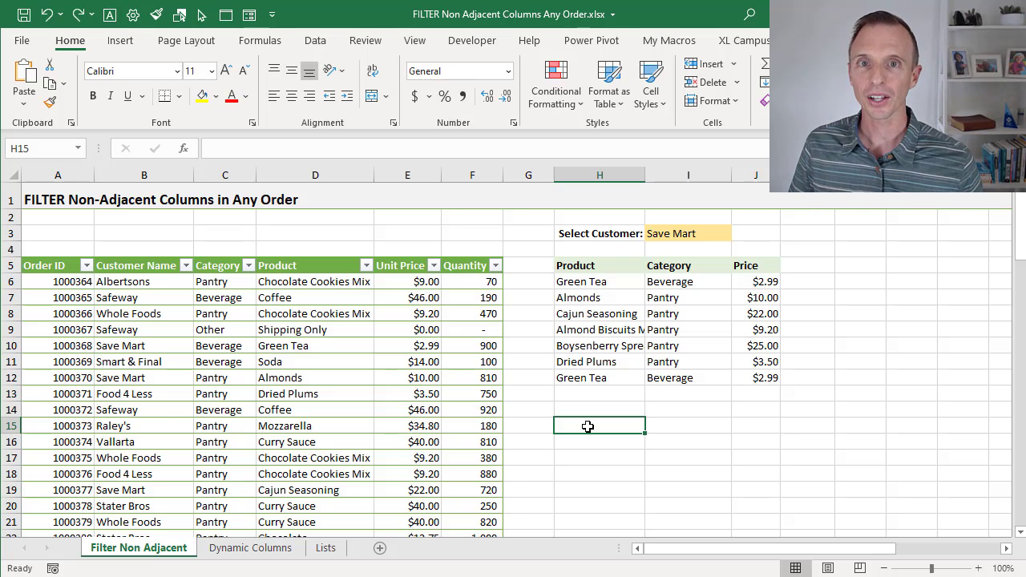
pyautogui.write('=tbl')
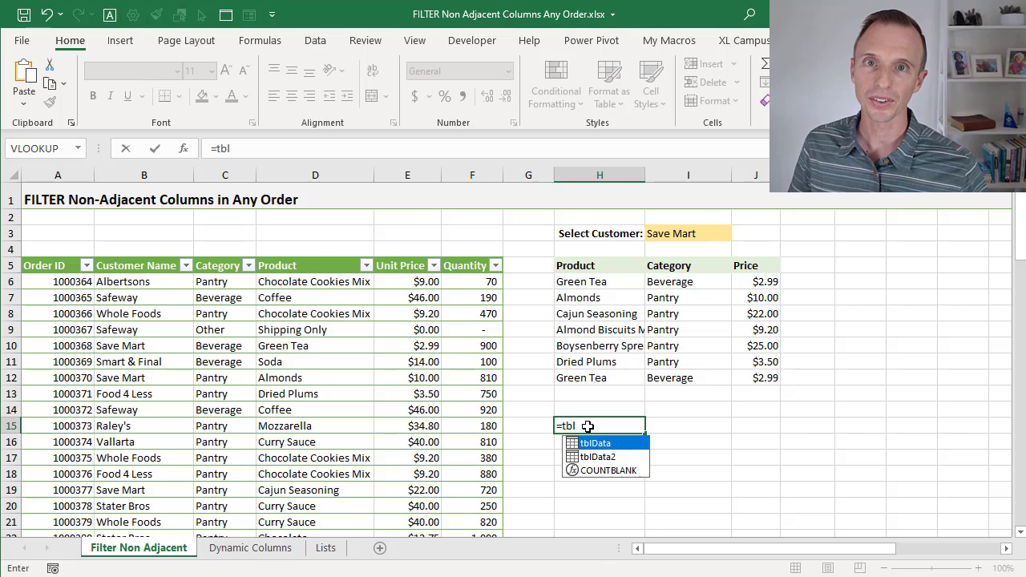
pyautogui.press('Tab')
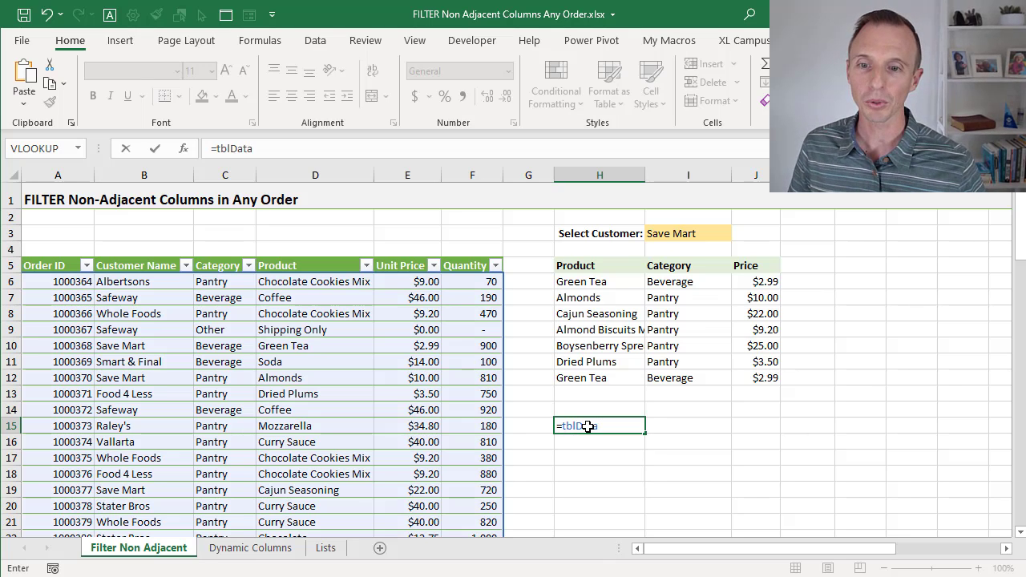
pyautogui.press('Return')
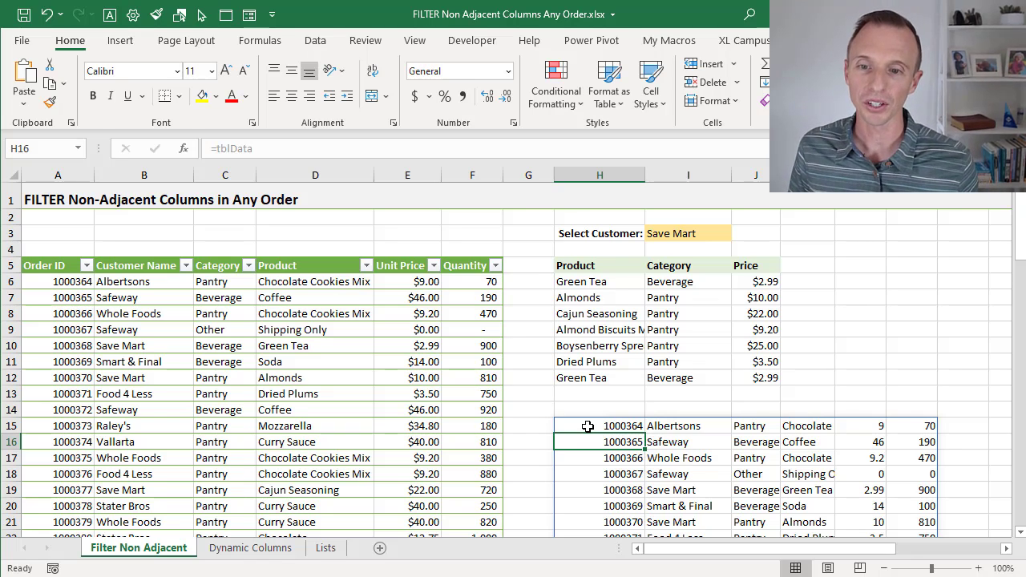
pyautogui.click(588, 426)
pyautogui.press('Delete')
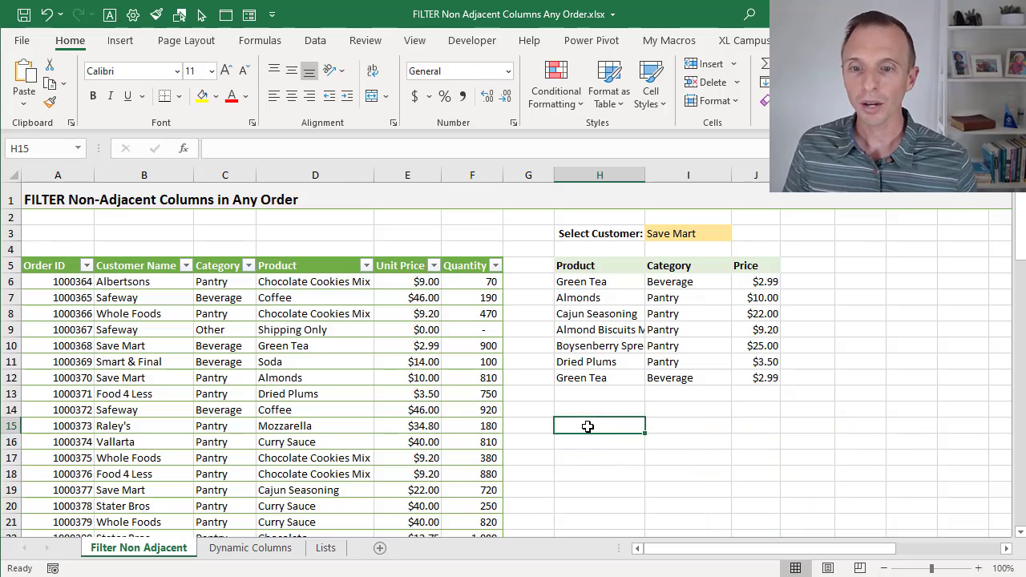
# Begin an INDEX formula in H15 with tblData as its array argument.
pyautogui.write('=ind')
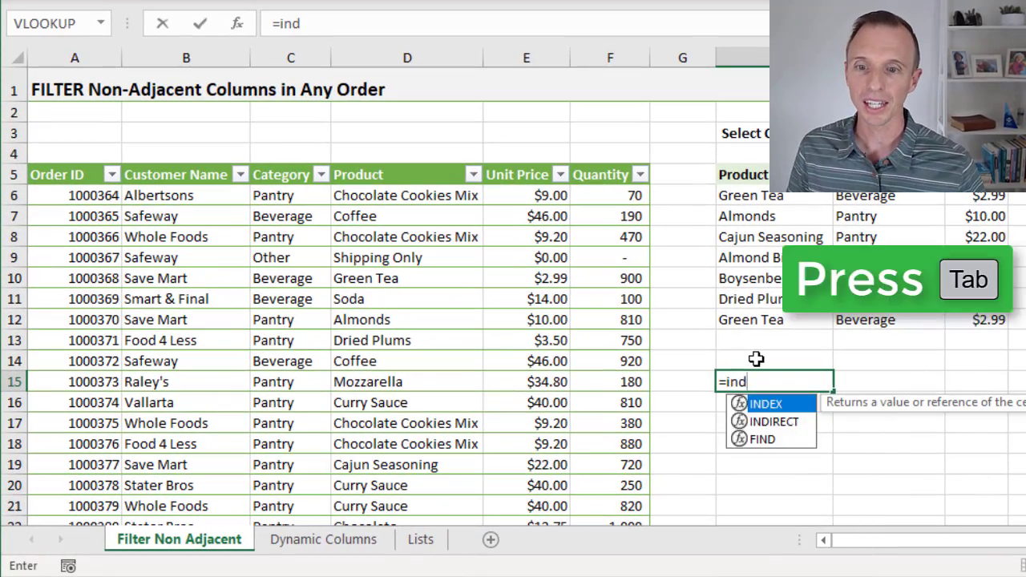
pyautogui.press('Tab')
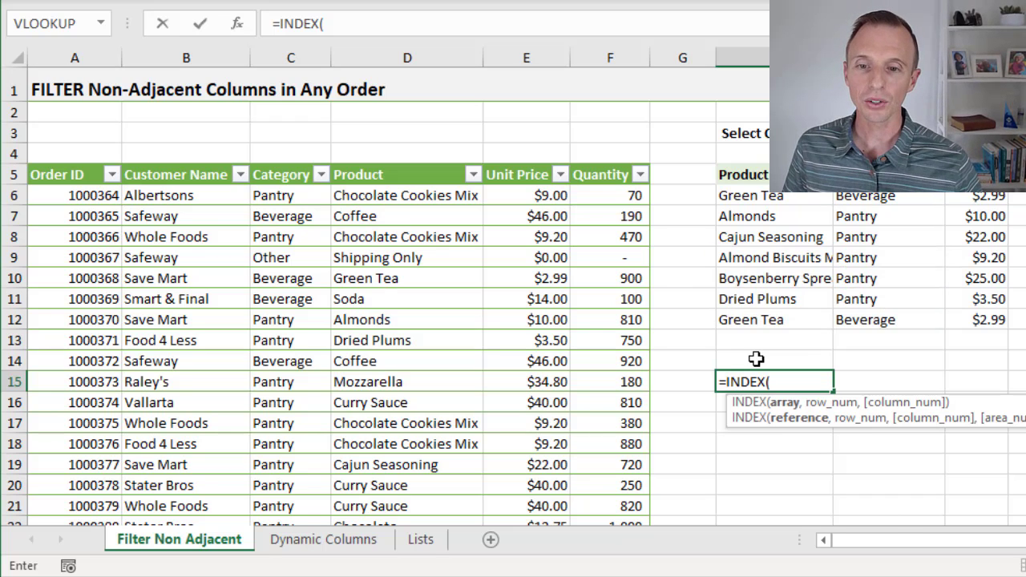
pyautogui.write('tbl')
pyautogui.press('Tab')
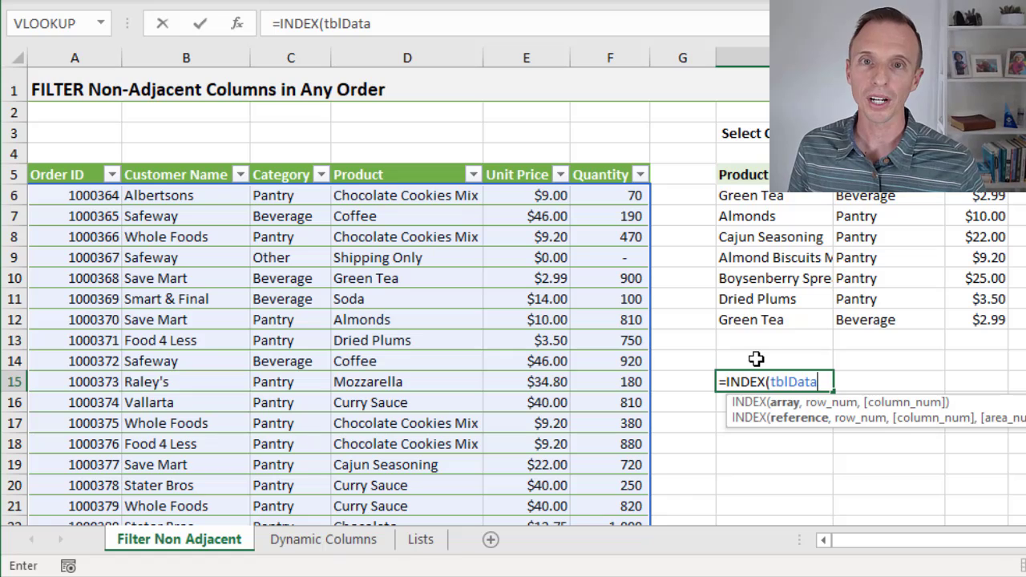
pyautogui.write(',')
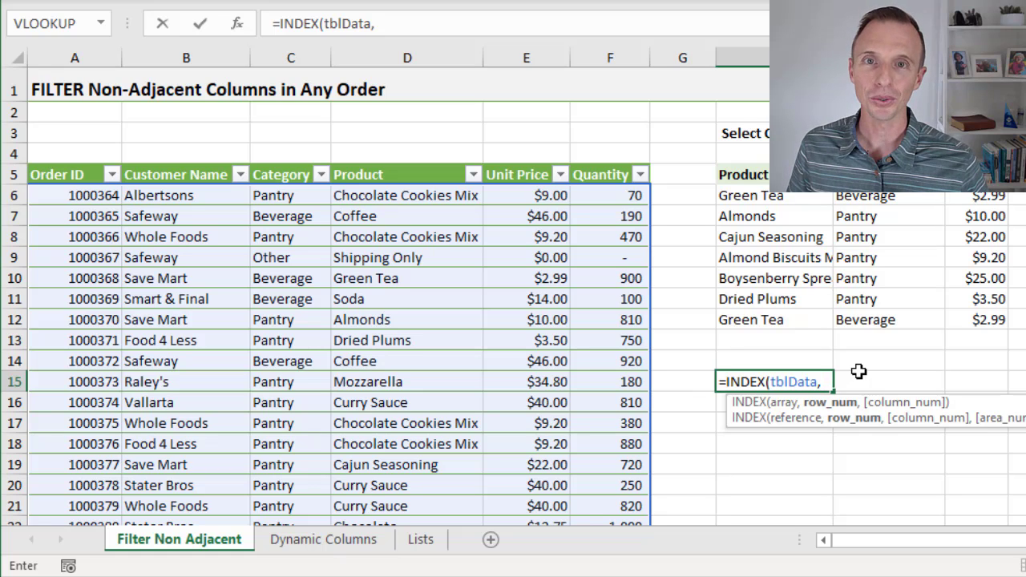
# Add SEQUENCE(ROWS(tblData)) as the row number argument of the INDEX formula in H15.
pyautogui.write('seq')
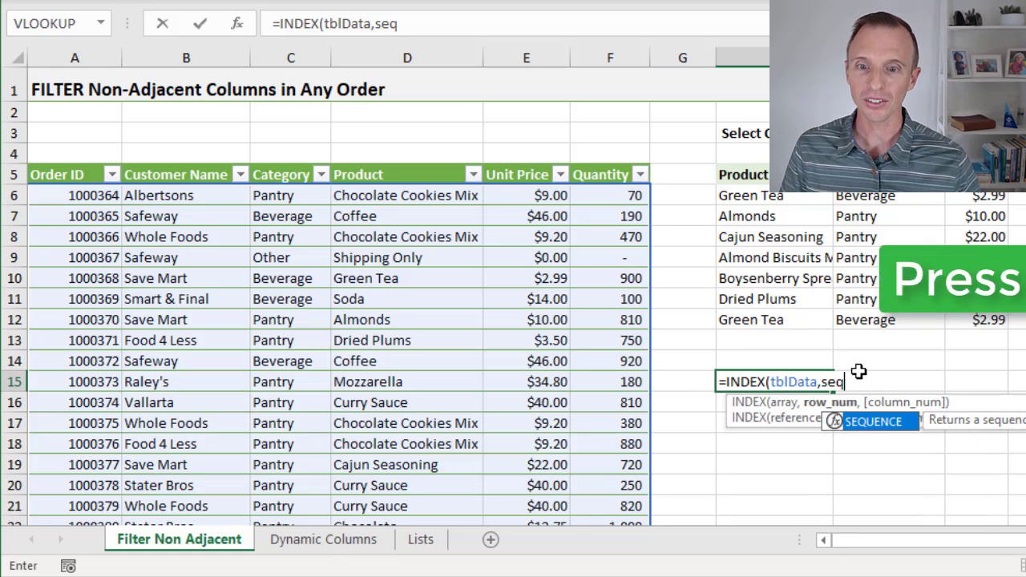
pyautogui.press('Tab')
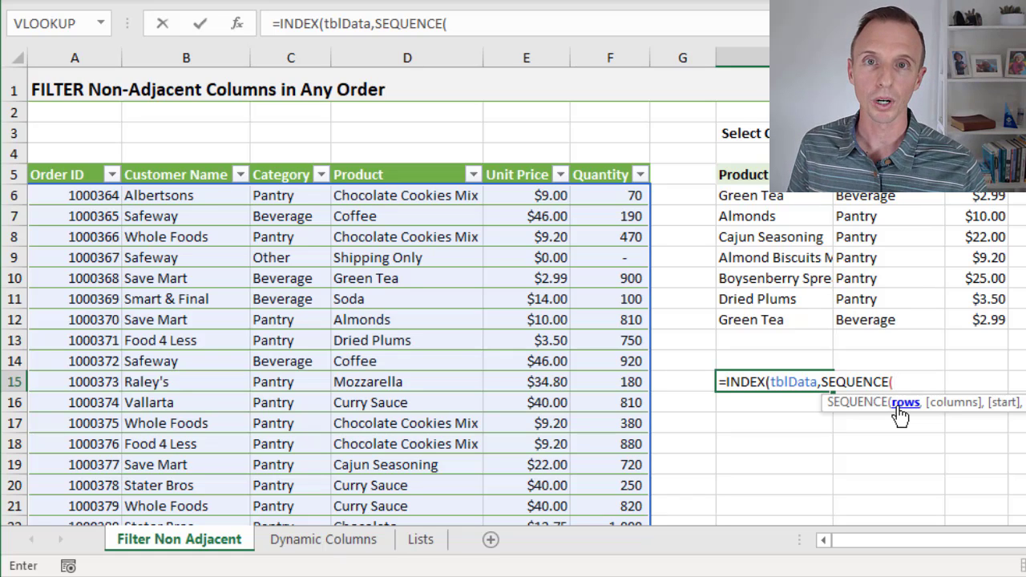
pyautogui.write('rows')
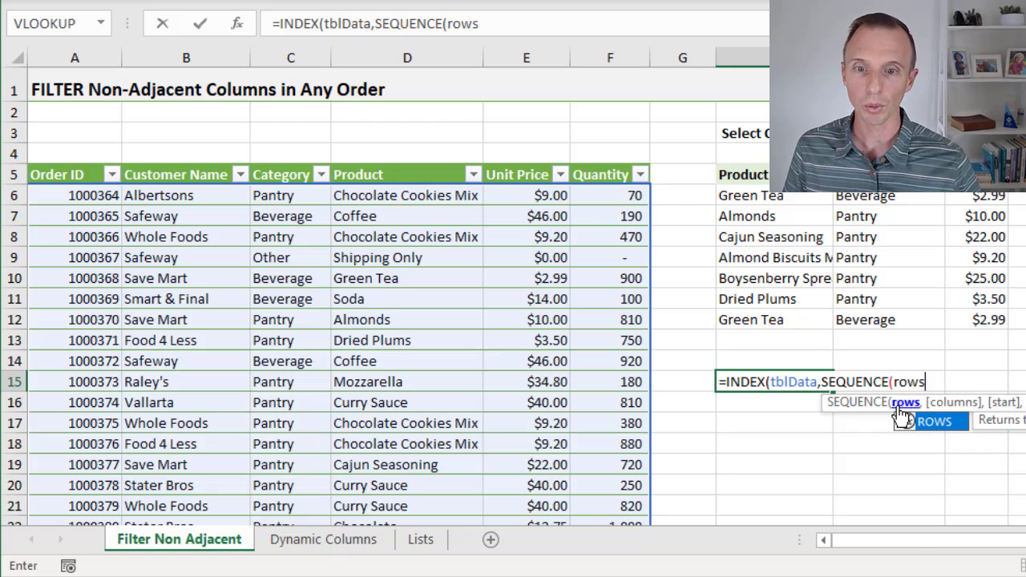
pyautogui.press('Tab')
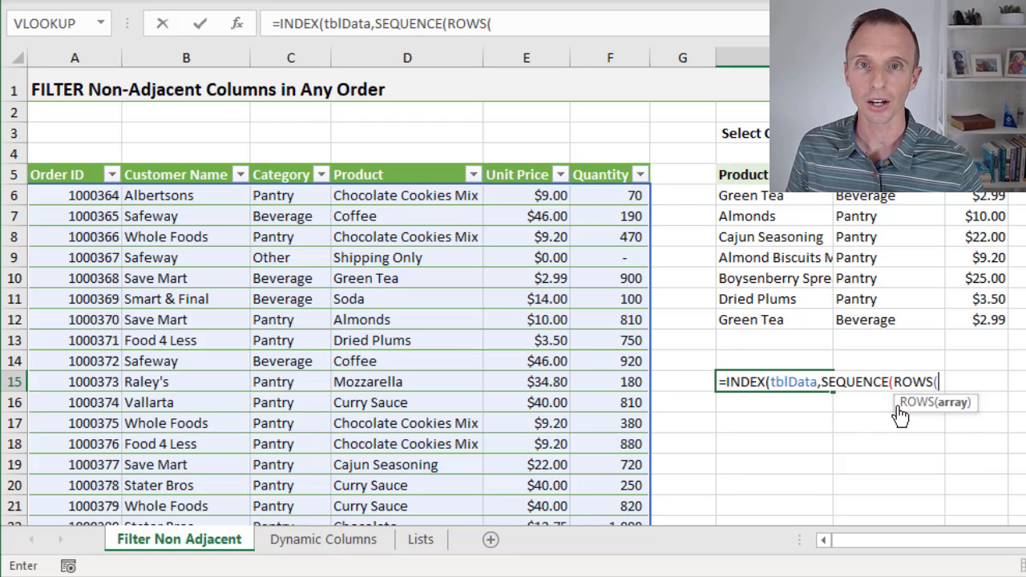
pyautogui.write('tbl')
pyautogui.press('Tab')
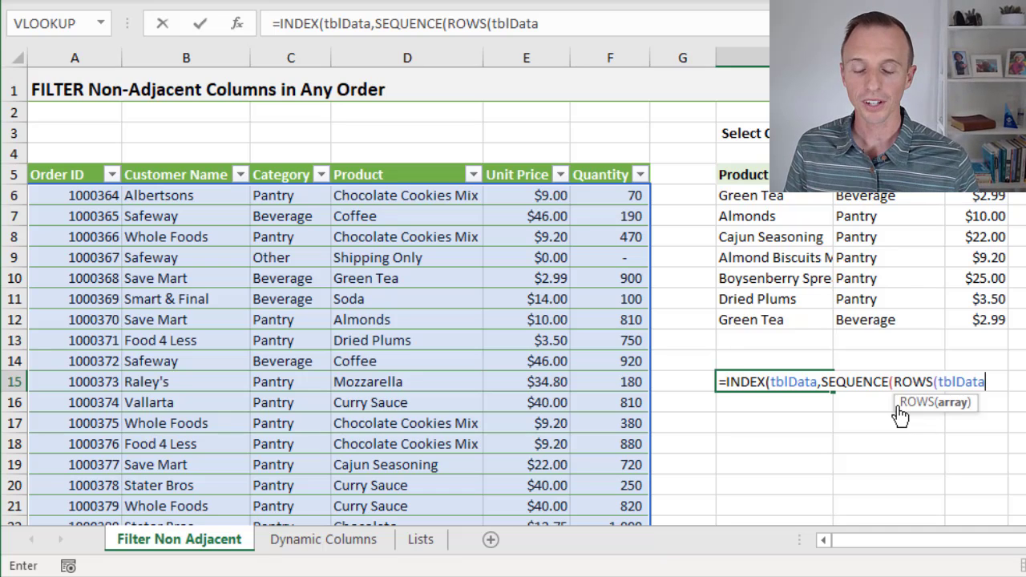
pyautogui.write(')')
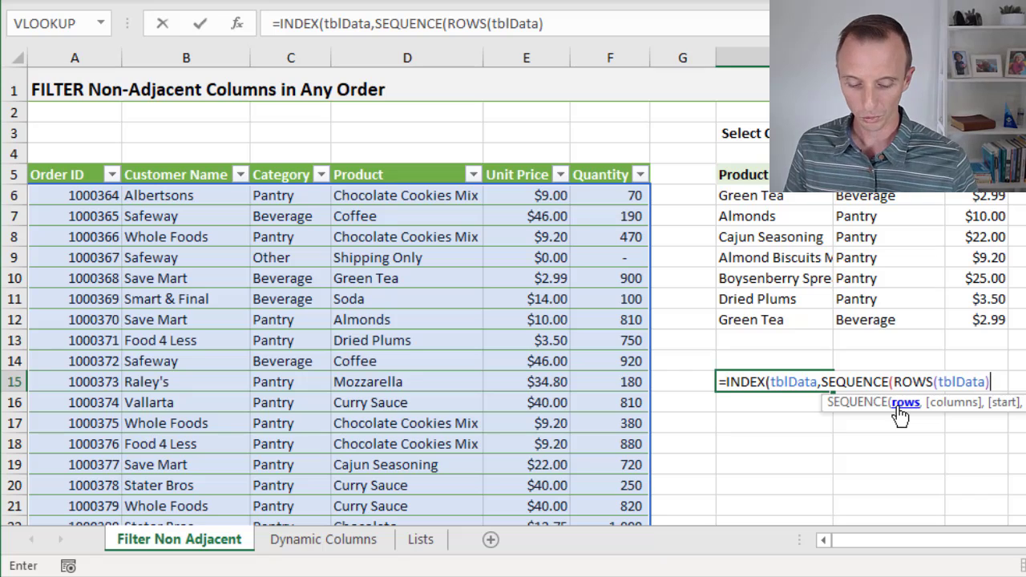
pyautogui.write(')')
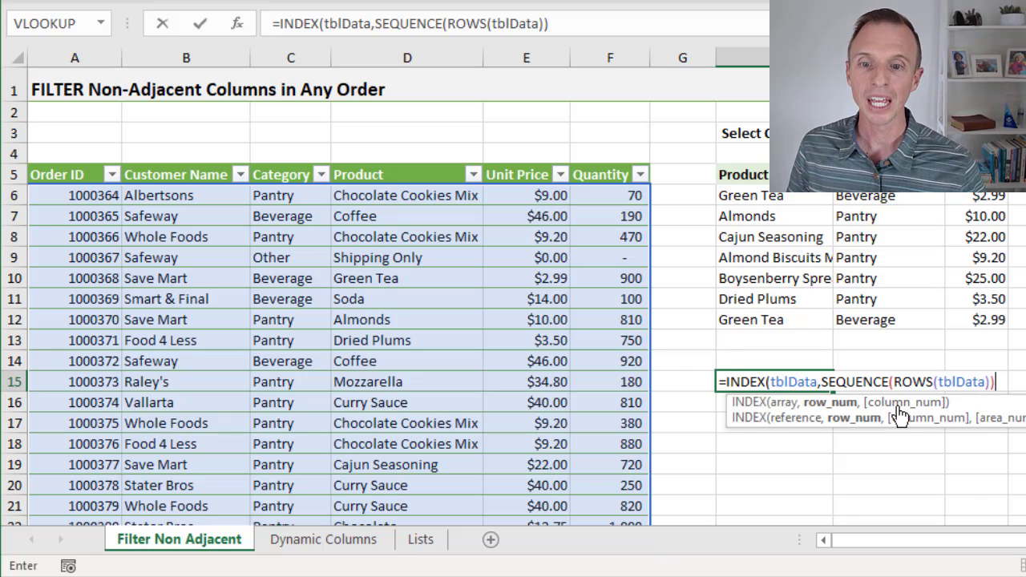
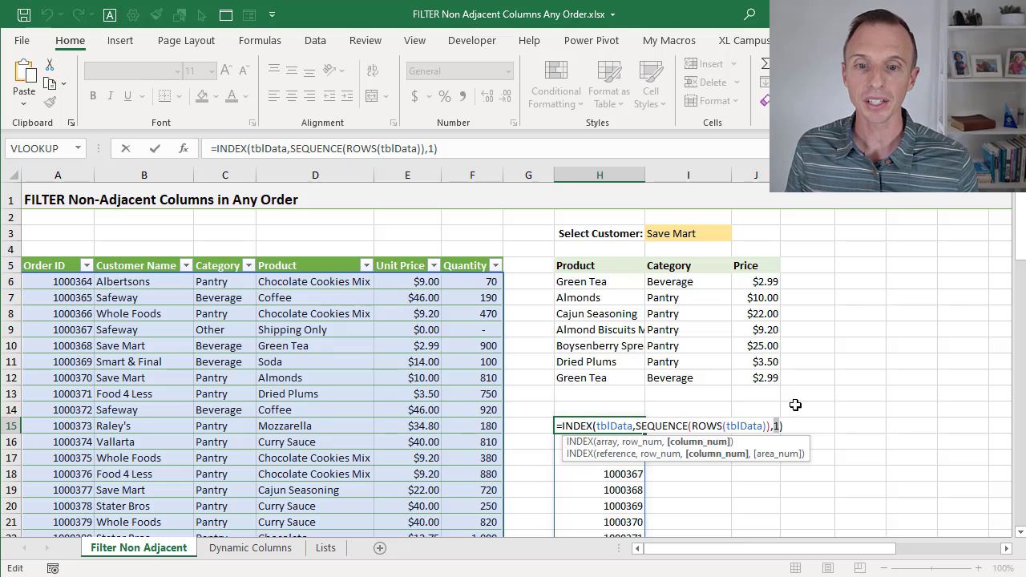
# Replace the column number argument of H15's INDEX formula with the array constant {1,2,3} and commit it.
pyautogui.write('{')
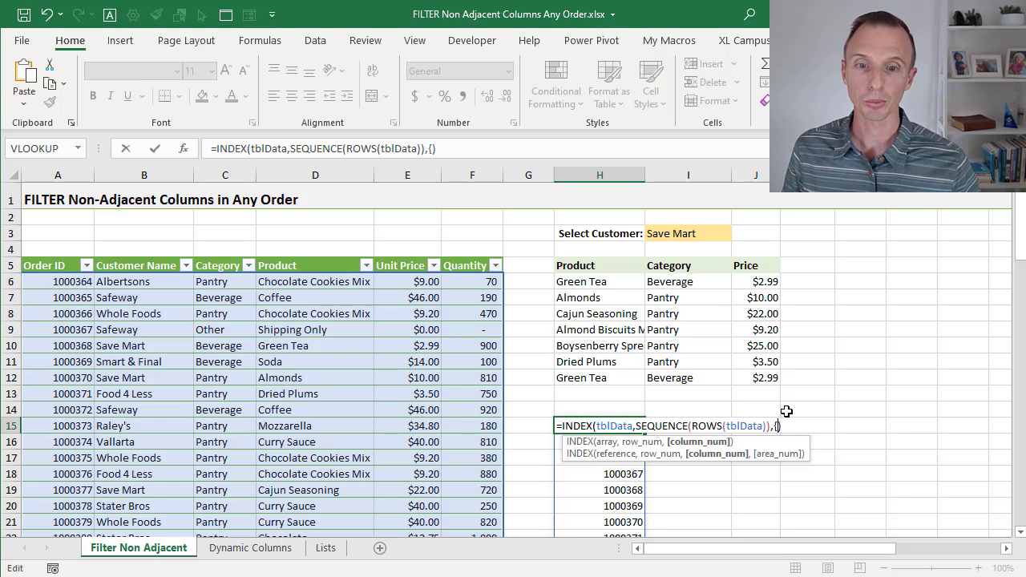
pyautogui.write('1,')
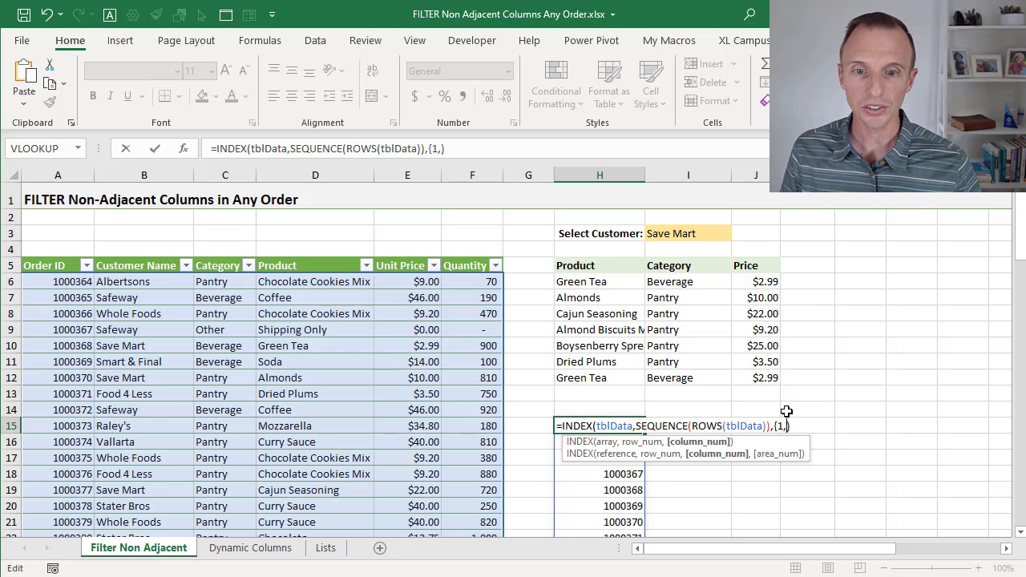
pyautogui.write('2,3')
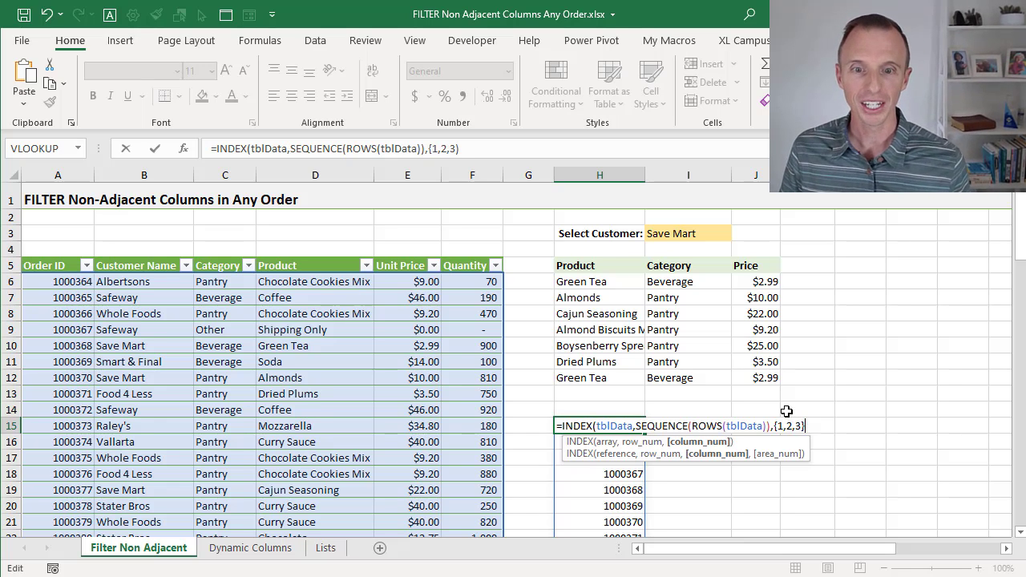
pyautogui.write('}')
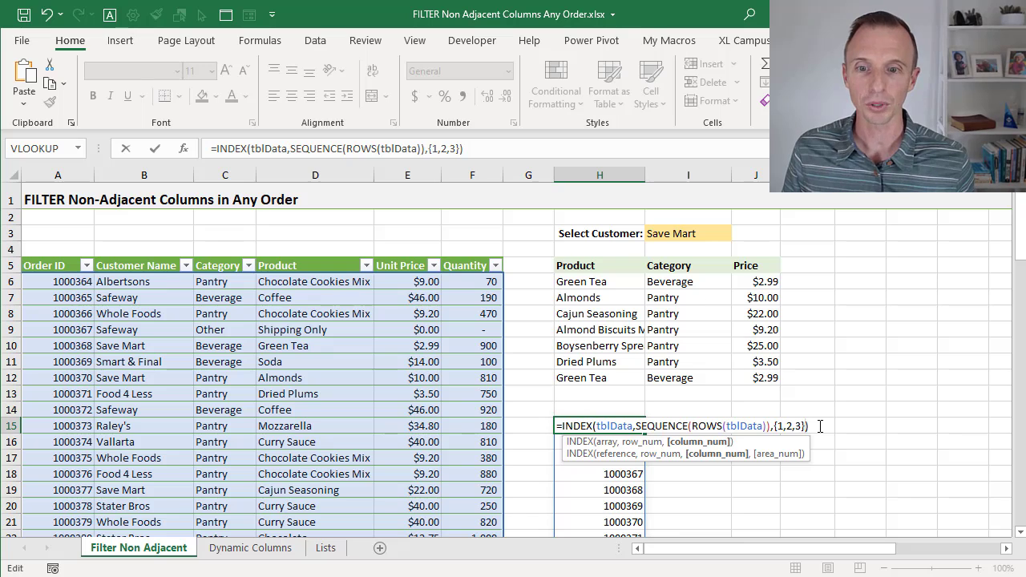
pyautogui.press('Return')
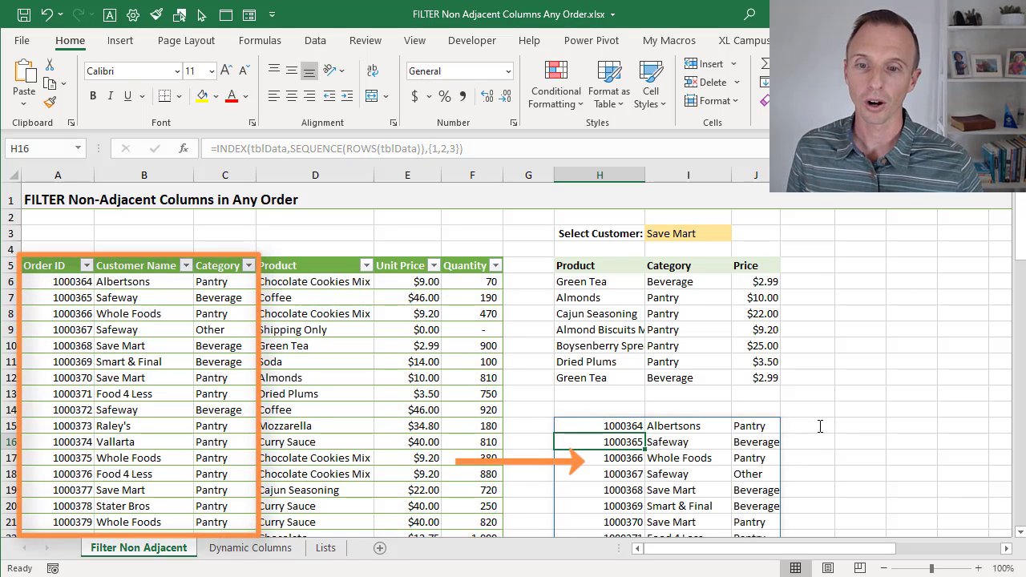
# Change the column number array constant in H15's INDEX formula to {5,3,4} and commit it.
pyautogui.click(597, 426)
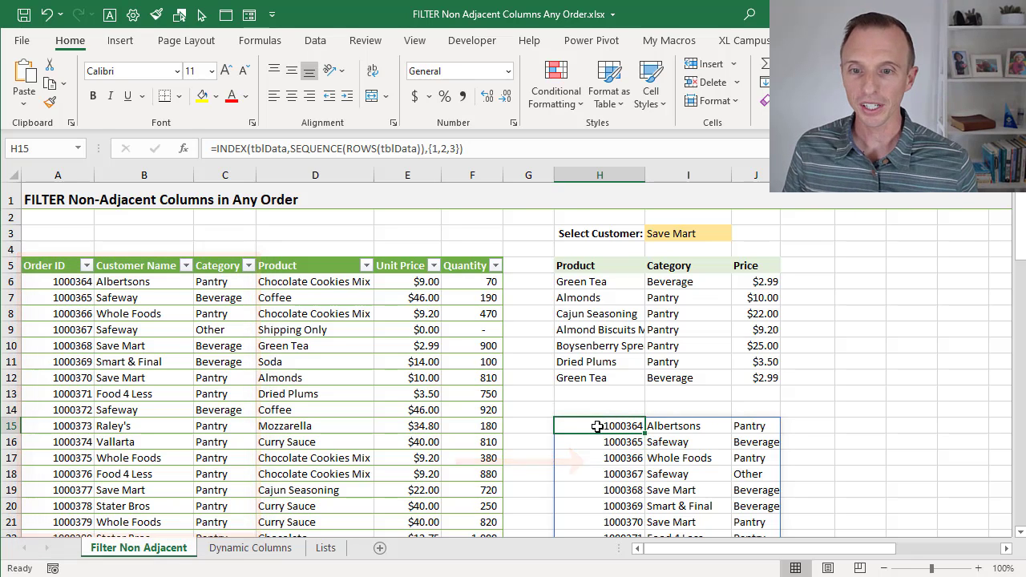
pyautogui.doubleClick(598, 427)
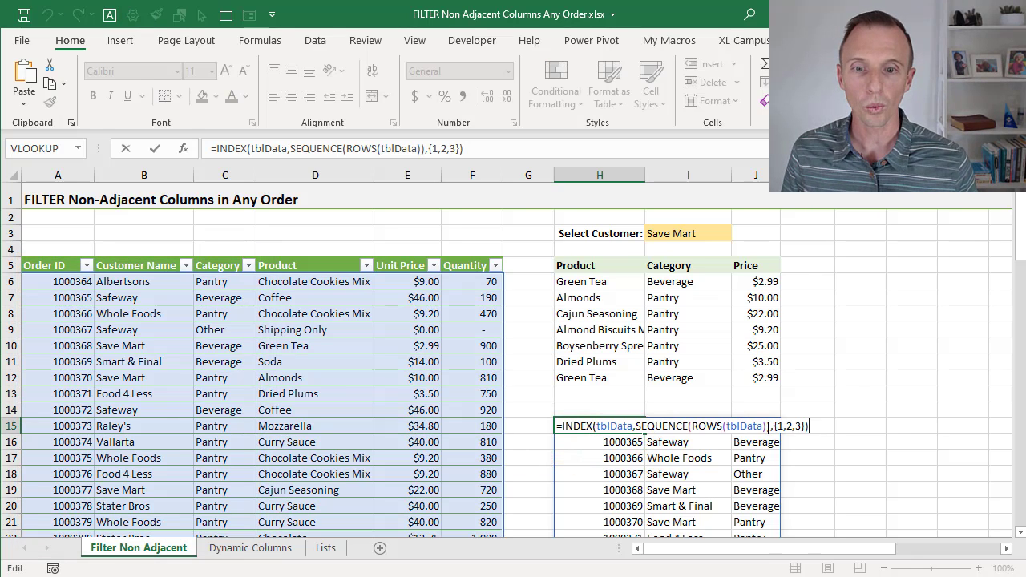
pyautogui.moveTo(774, 427); pyautogui.dragTo(805, 426)
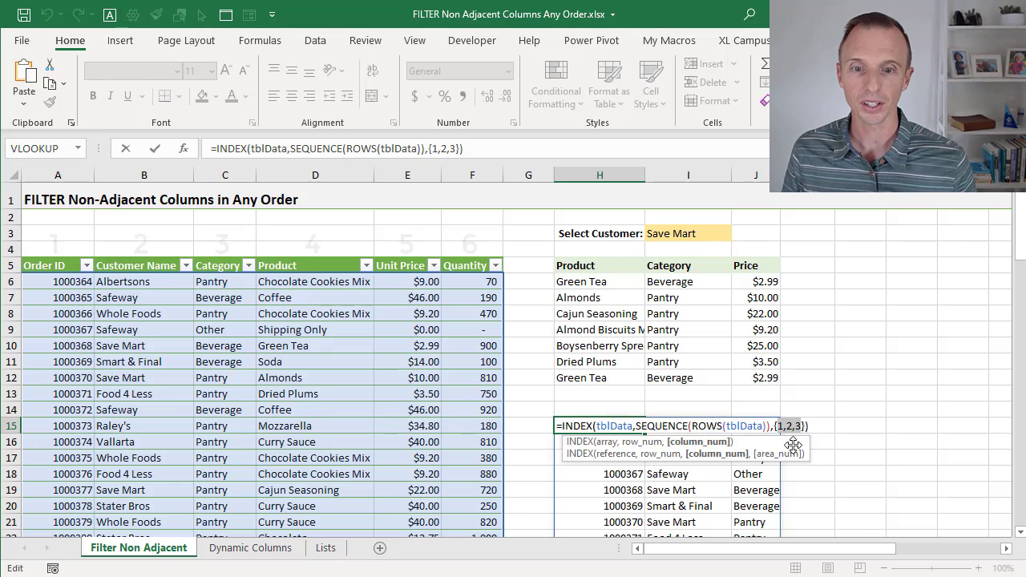
pyautogui.write('5,')
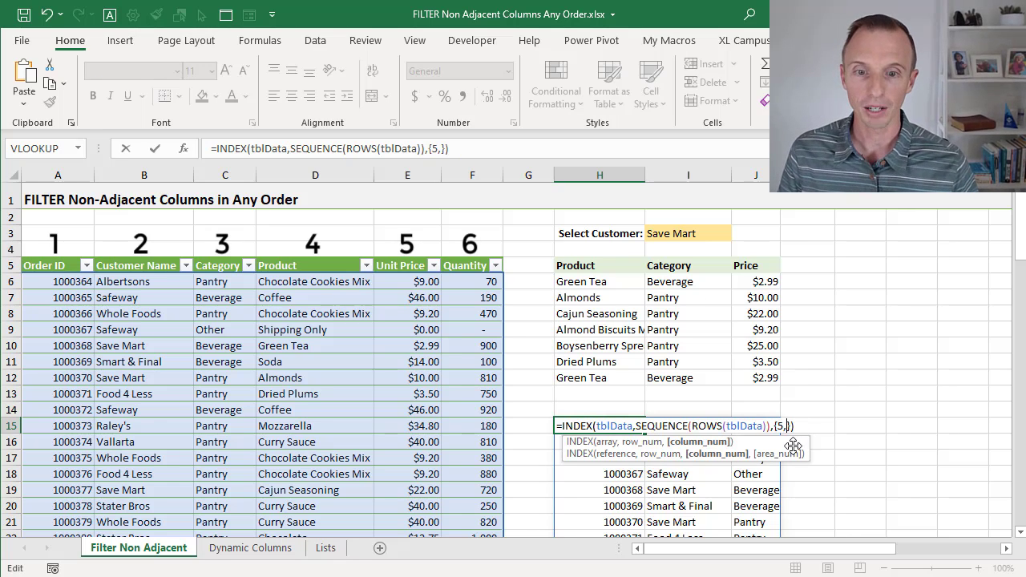
pyautogui.write('3,4')
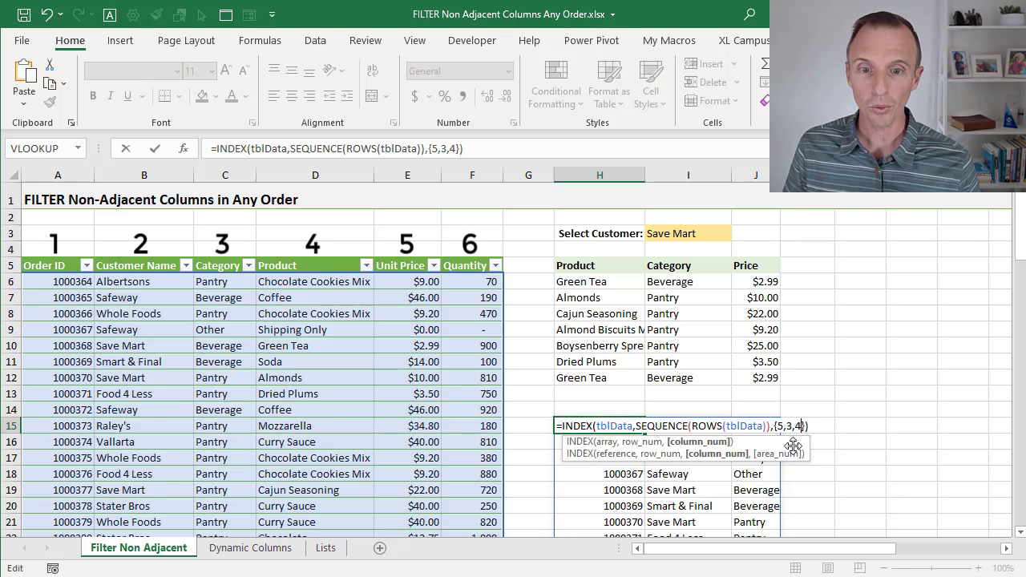
pyautogui.press('Return')
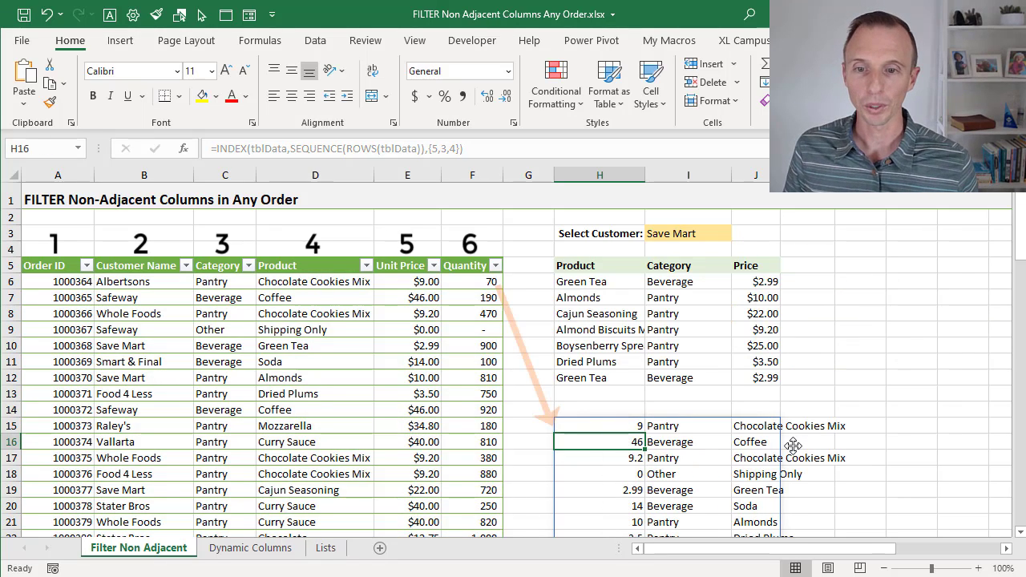
# Copy the INDEX expression from H15 without its leading equals sign, and clear that cell.
pyautogui.click(605, 425)
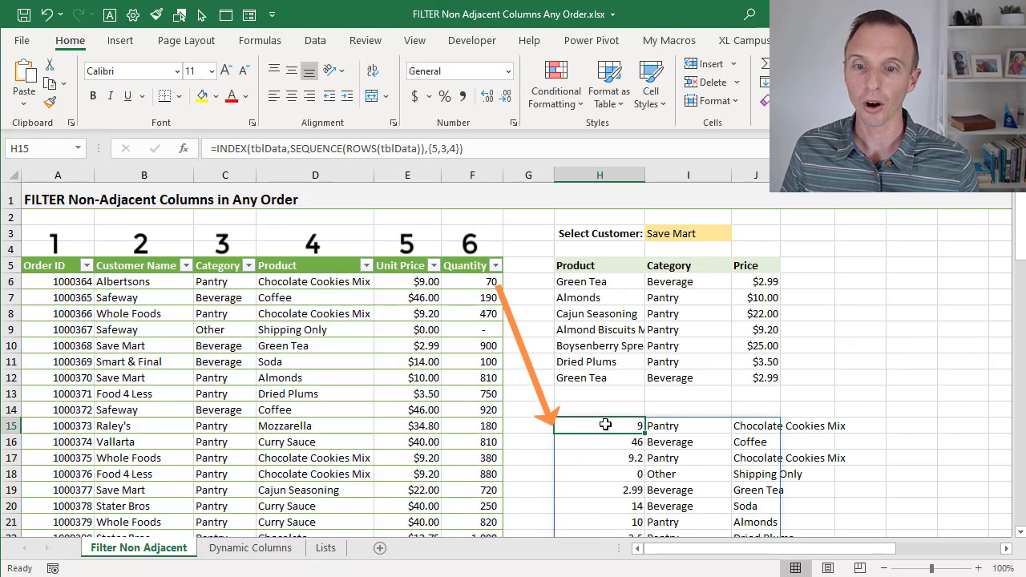
pyautogui.press('F2')
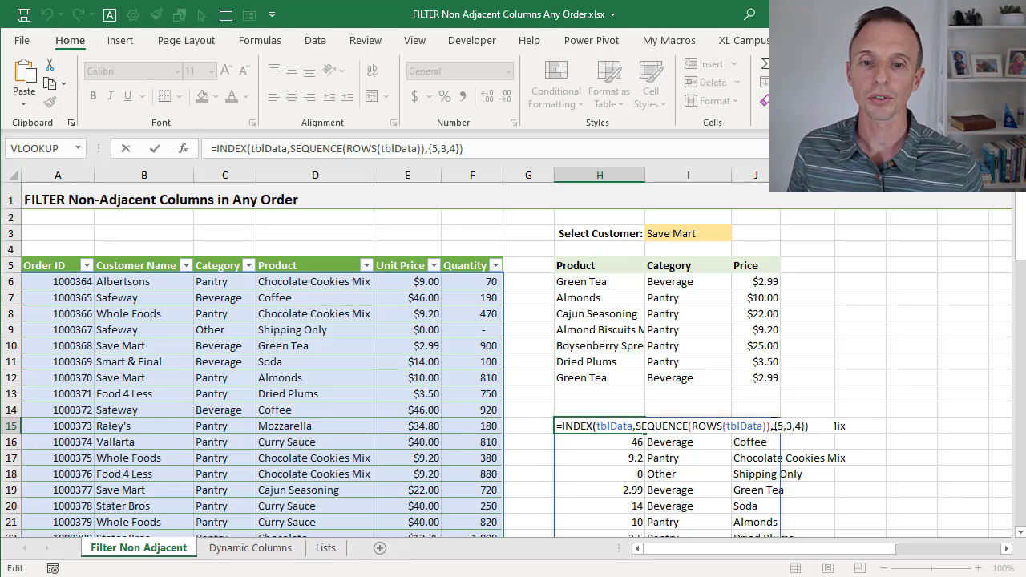
pyautogui.press('Return')
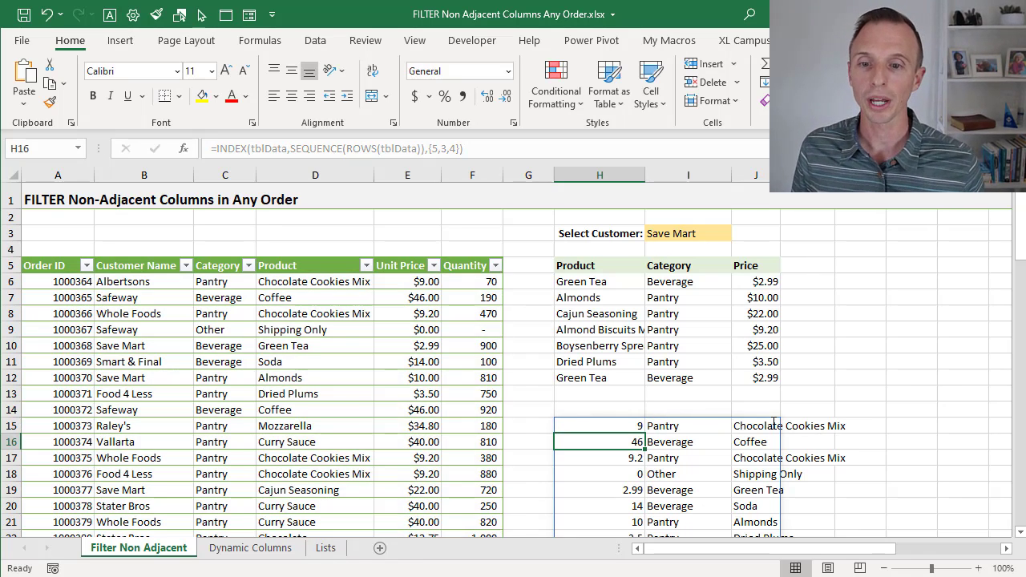
pyautogui.click(599, 424)
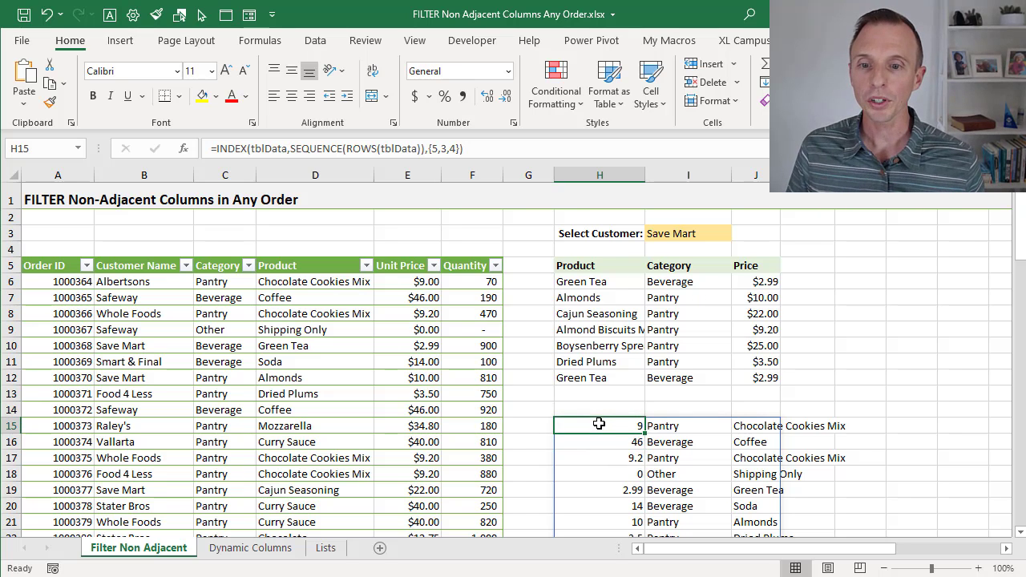
pyautogui.doubleClick(599, 424)
pyautogui.moveTo(812, 426); pyautogui.dragTo(561, 423)
pyautogui.hotkey('ctrl', 'c')
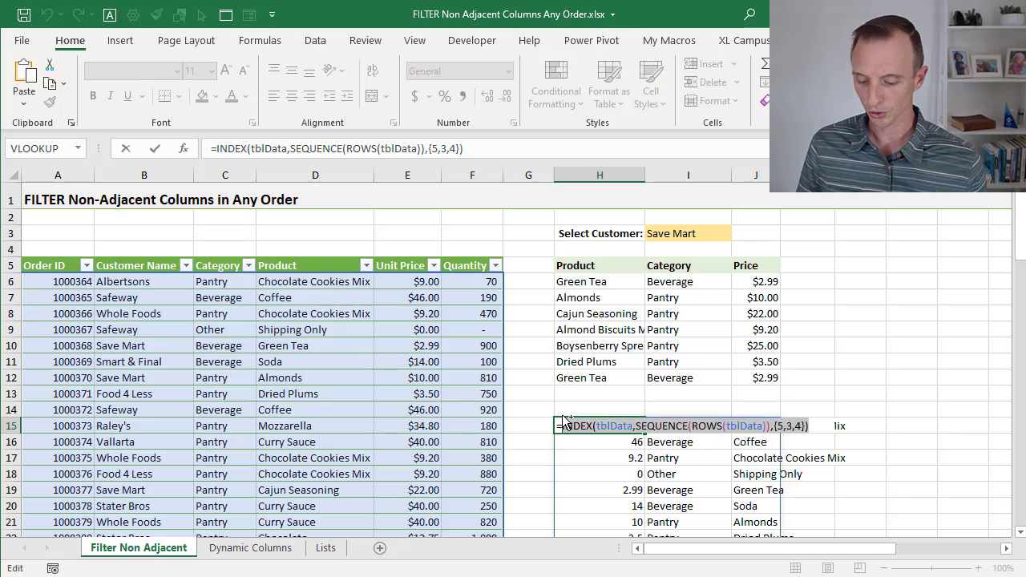
pyautogui.press('Escape')
pyautogui.press('Delete')
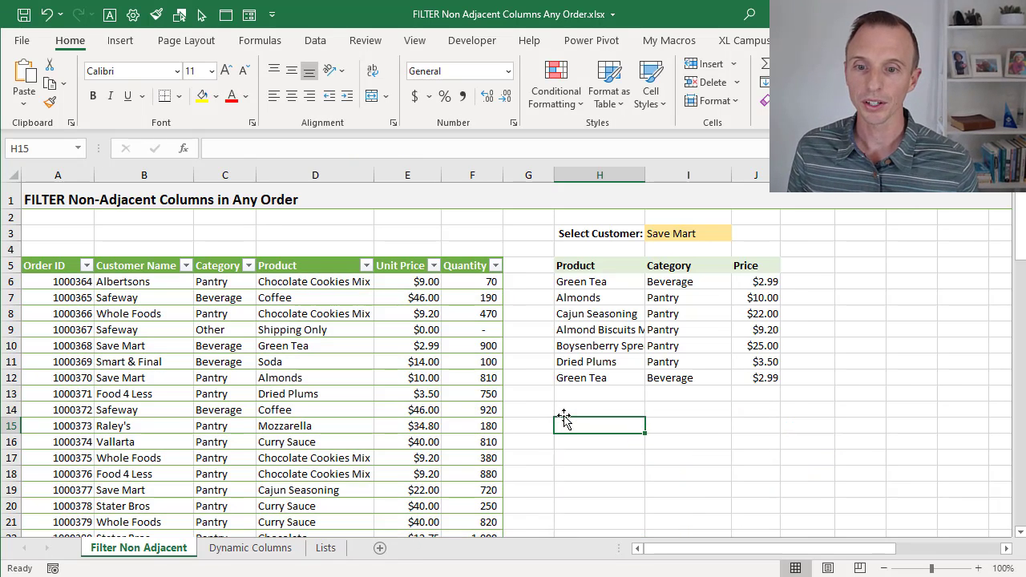
# Replace the formula in H6 with a new FILTER formula that has the copied INDEX expression as its array argument.
pyautogui.click(615, 284)
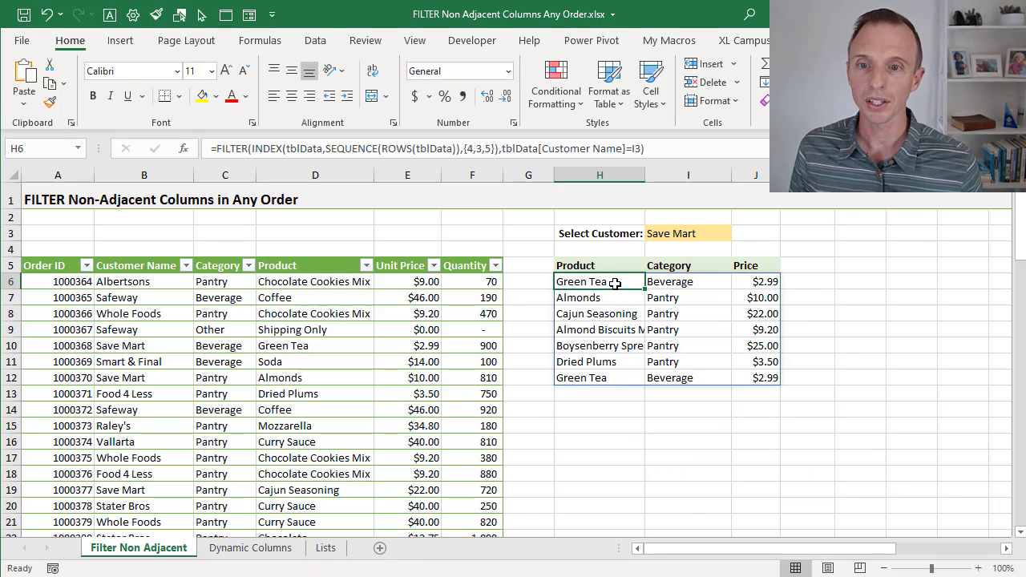
pyautogui.press('Delete')
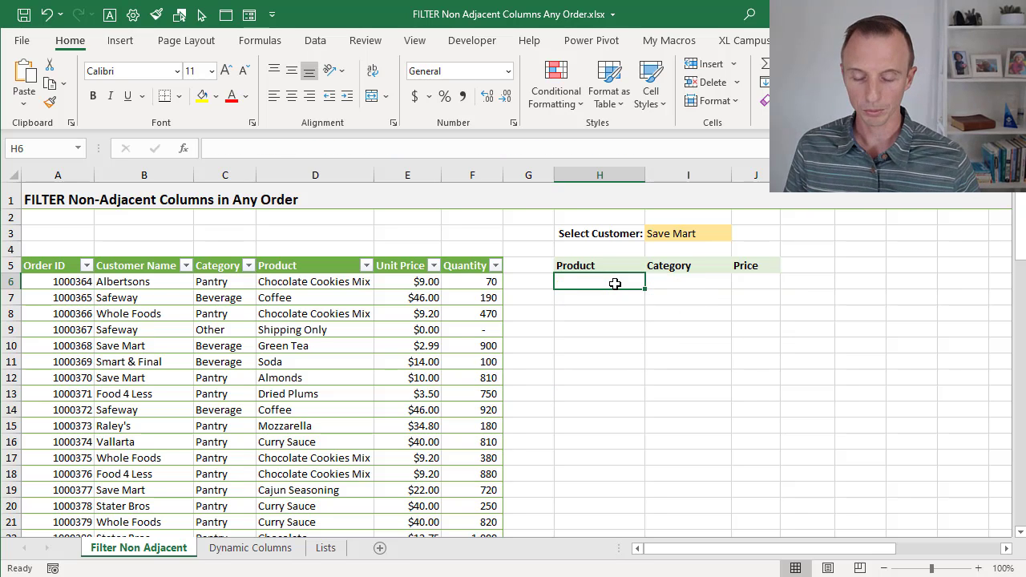
pyautogui.write('=fil')
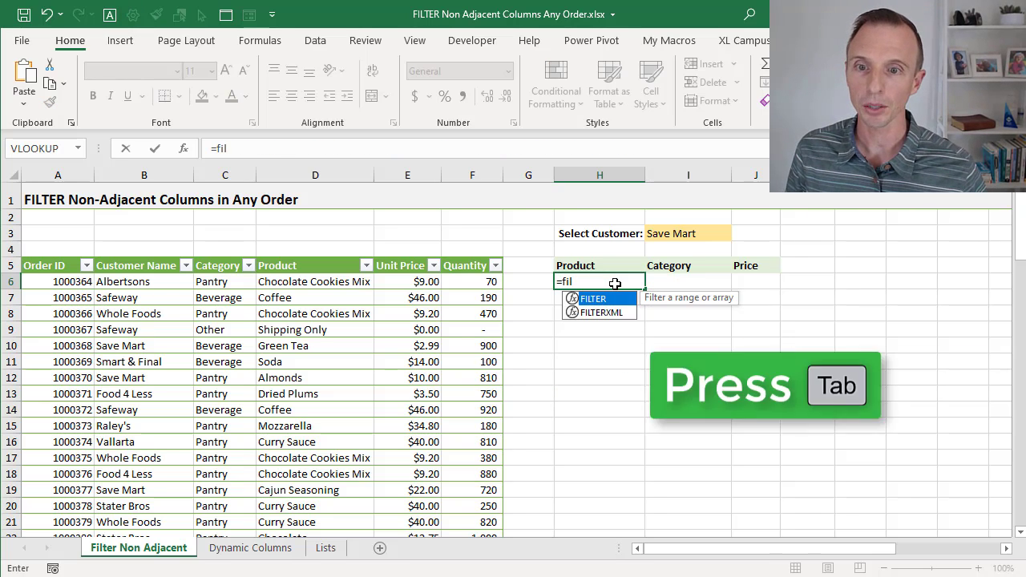
pyautogui.press('Tab')
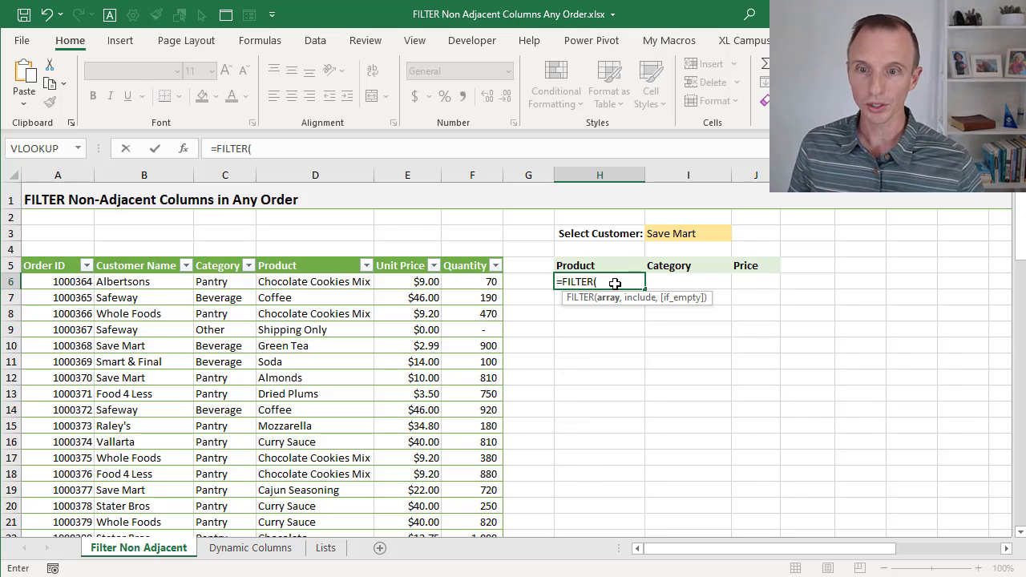
pyautogui.hotkey('ctrl', 'v')
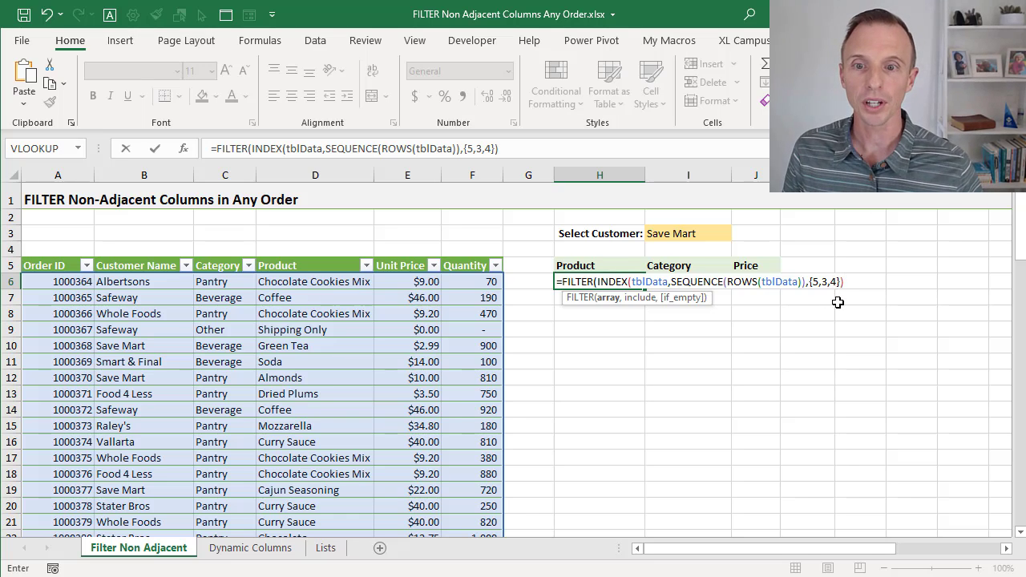
# Add tblData[Customer Name]=I3 as the include argument of H6's FILTER formula and commit it.
pyautogui.write(',')
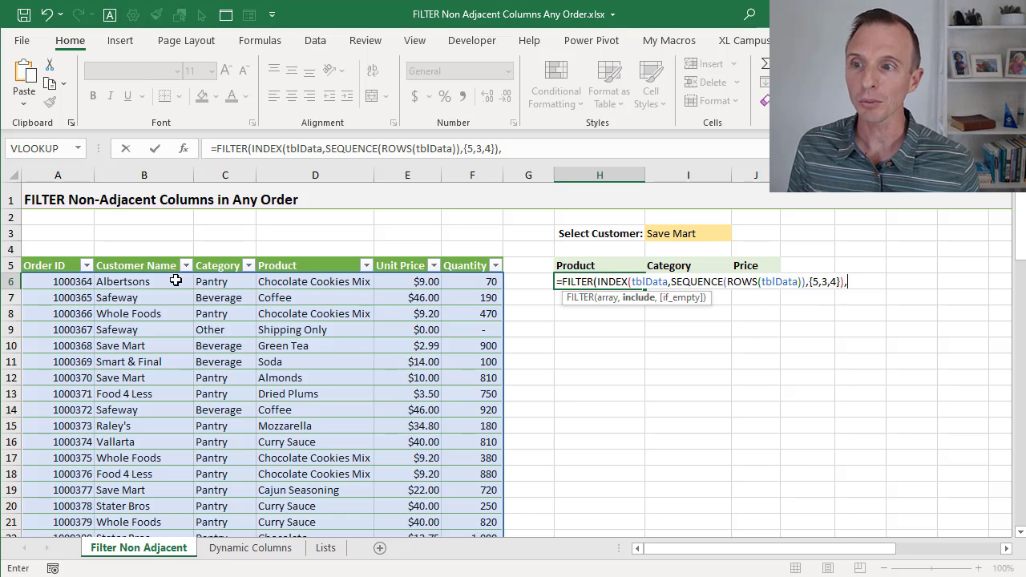
pyautogui.click(158, 258)
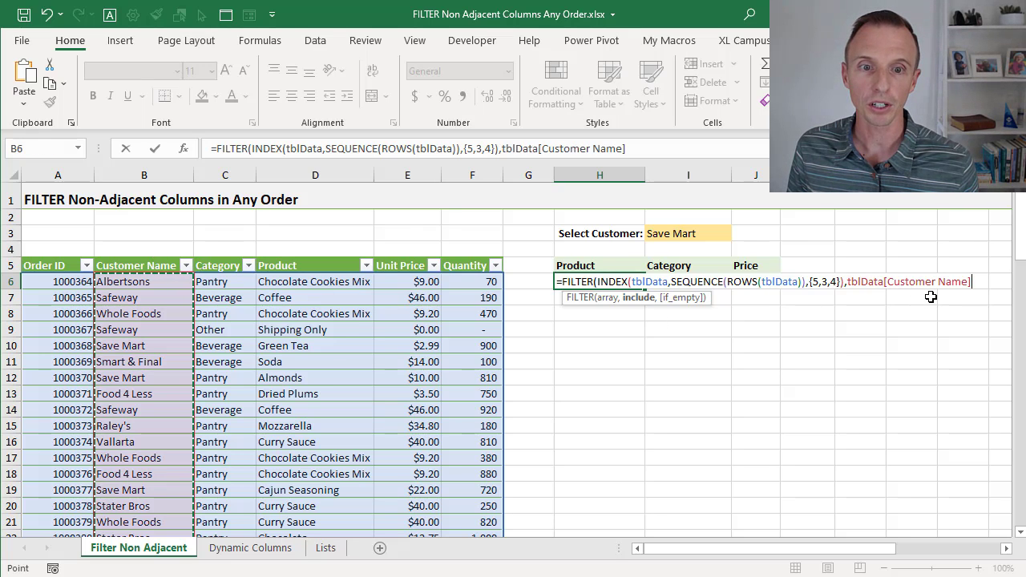
pyautogui.write('=')
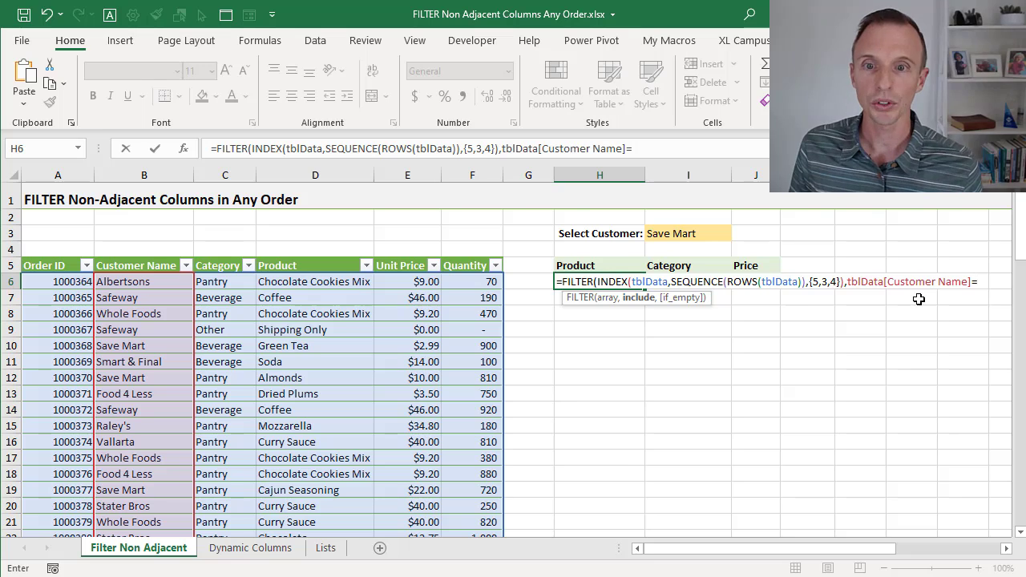
pyautogui.click(711, 234)
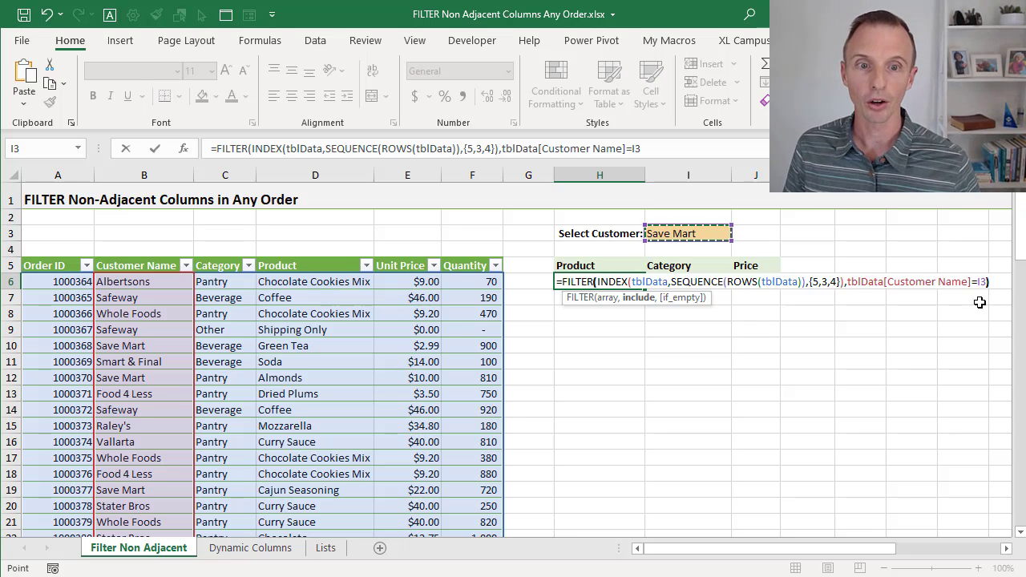
pyautogui.write(')')
pyautogui.press('Return')
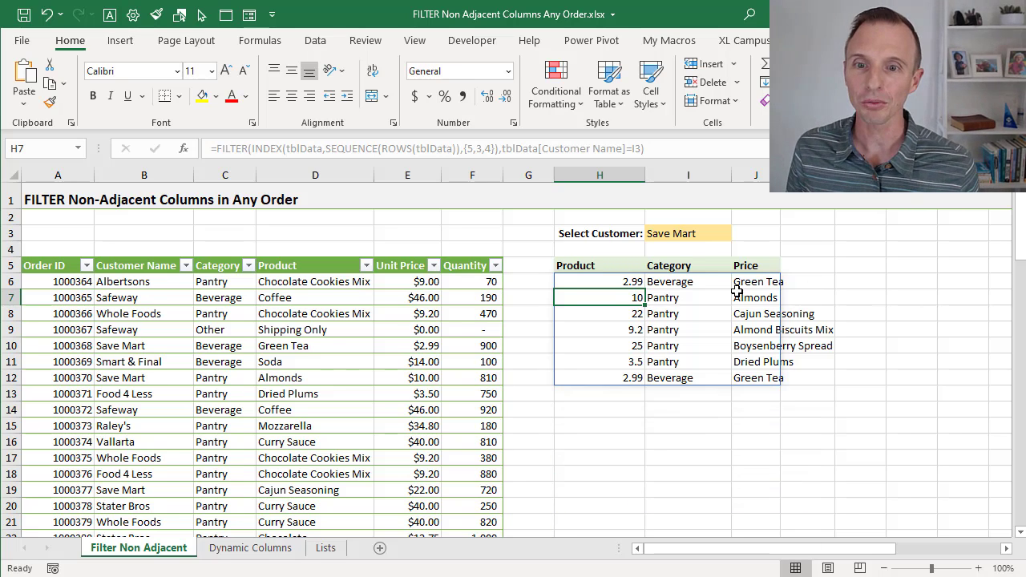
# Review the arguments of the completed FILTER formula in H6.
pyautogui.click(624, 285)
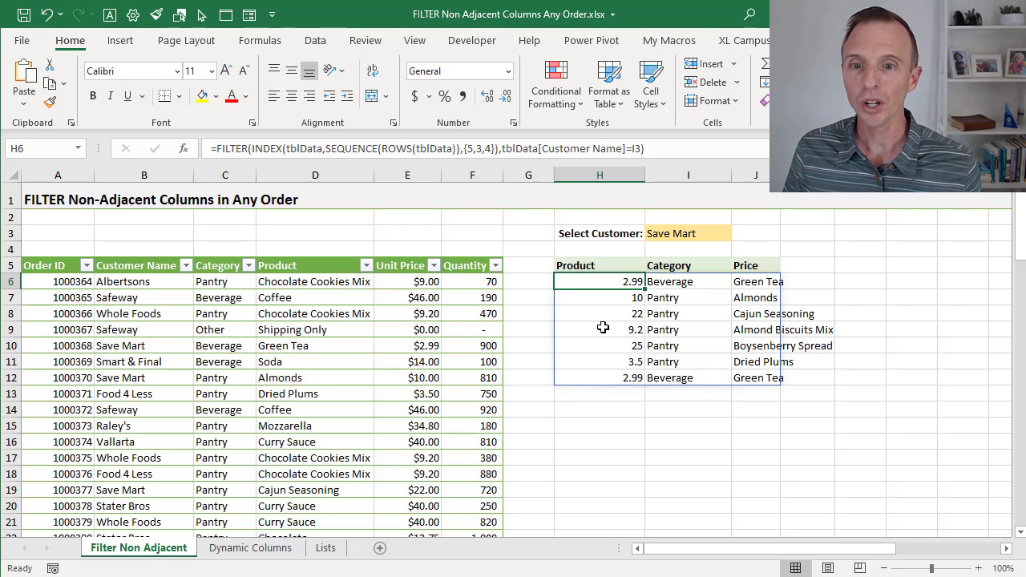
pyautogui.press('F2')
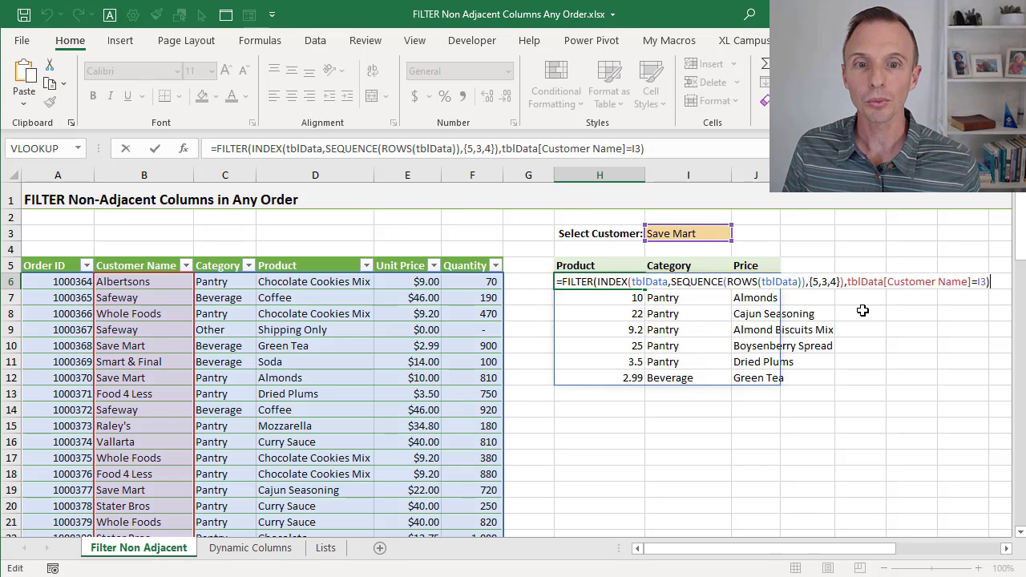
pyautogui.click(873, 282)
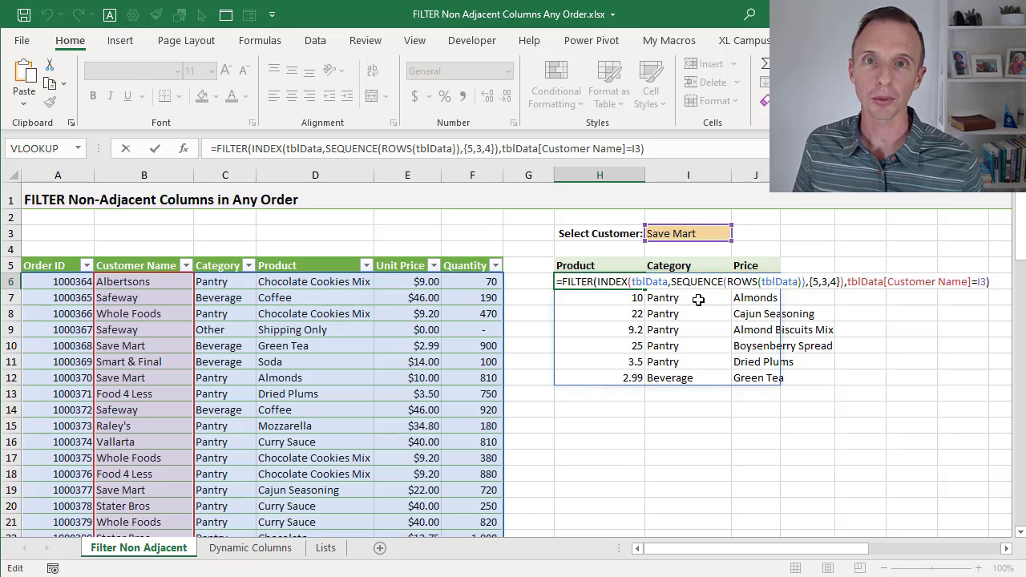
pyautogui.press('Return')
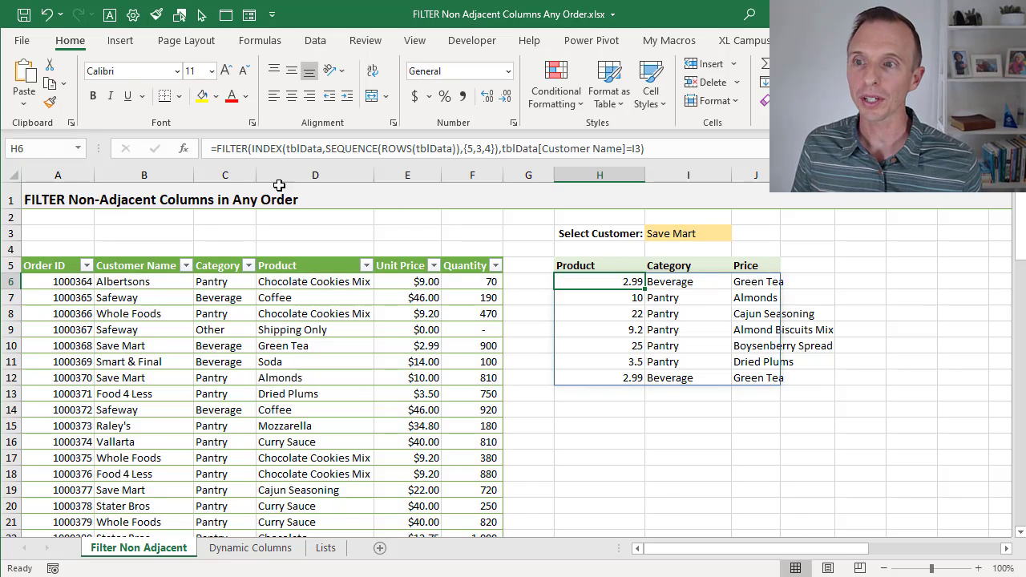
# Insert a new column in front of the table's Category column.
pyautogui.click(236, 175)
pyautogui.rightClick(236, 175)
pyautogui.click(274, 310)
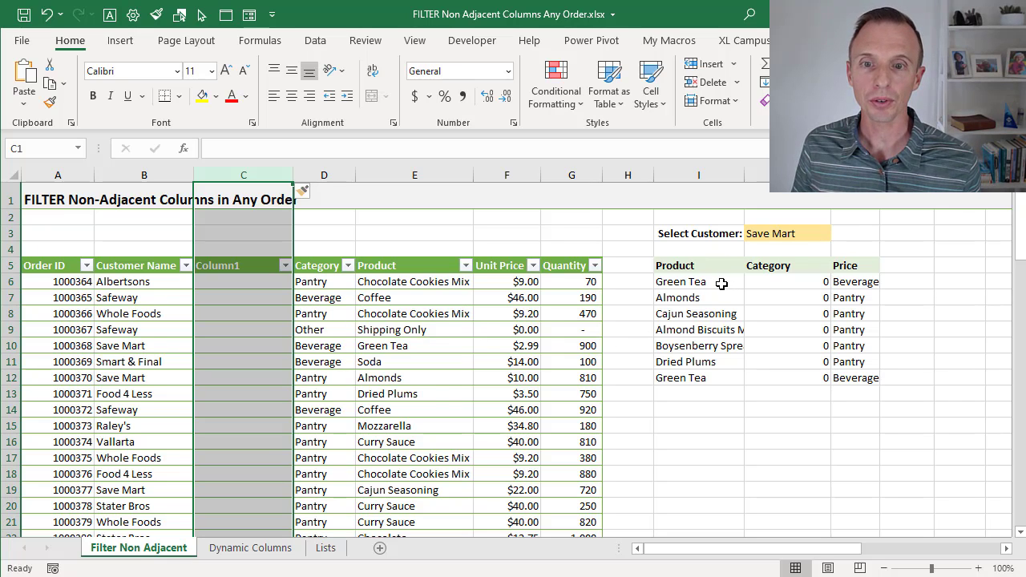
# Examine the hard-coded column numbers {5,3,4} in the FILTER formula in I6.
pyautogui.click(718, 282)
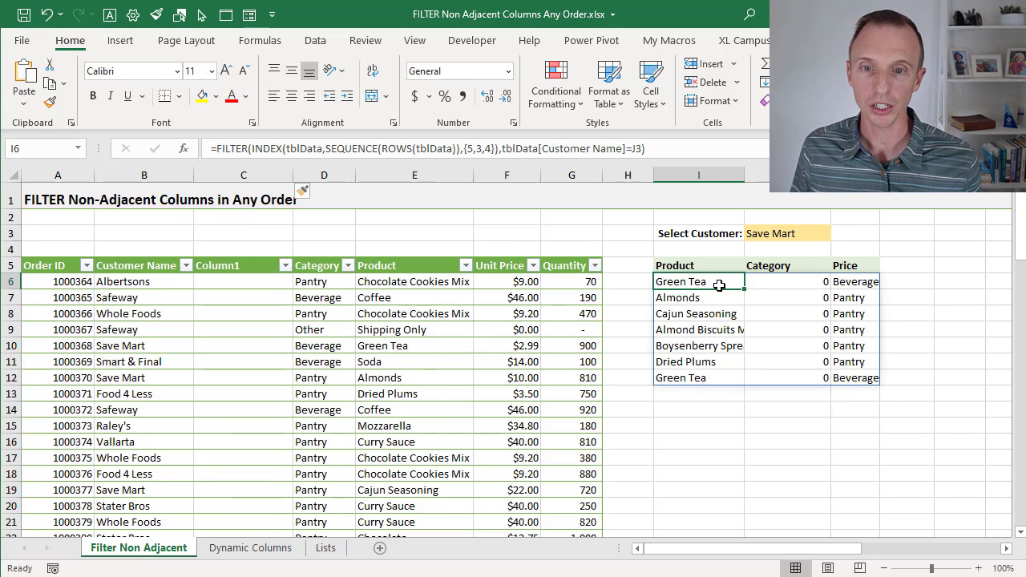
pyautogui.doubleClick(722, 285)
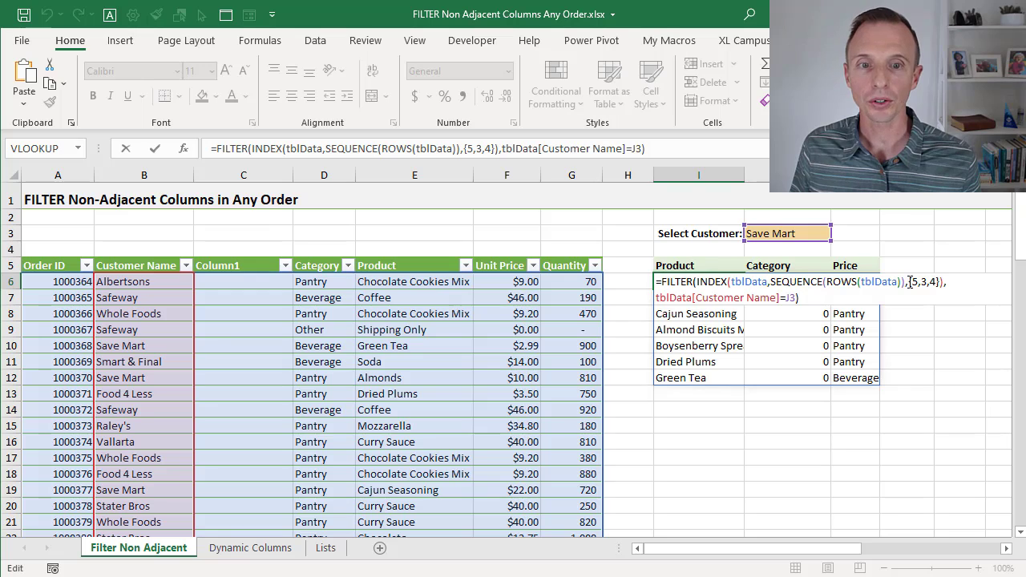
pyautogui.moveTo(910, 282); pyautogui.dragTo(944, 285)
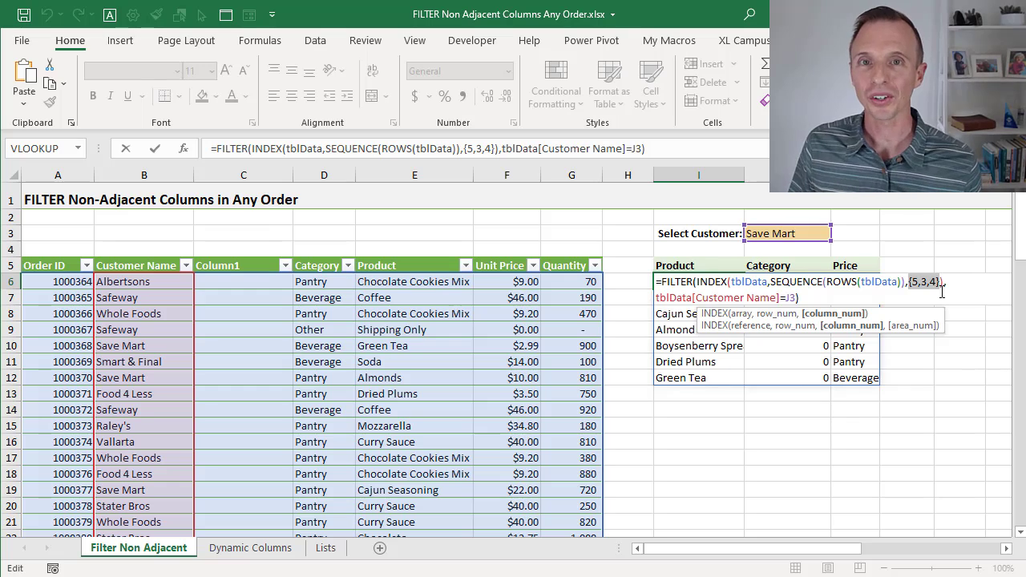
pyautogui.hotkey('ctrl', 'Return')
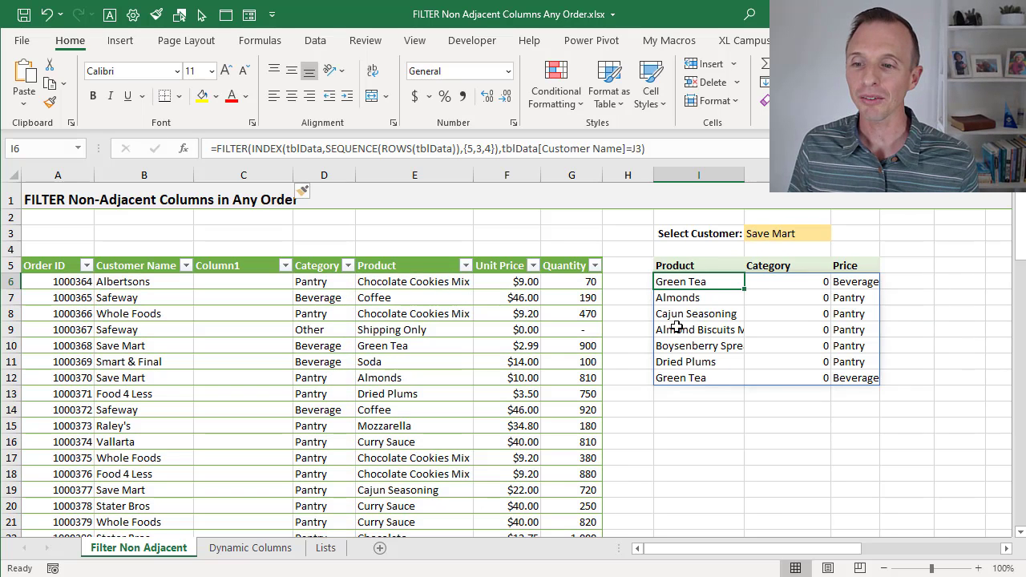
# Examine the lookup value and lookup array arguments of XMATCH in H6's FILTER formula on the Dynamic Columns sheet.
pyautogui.click(269, 548)
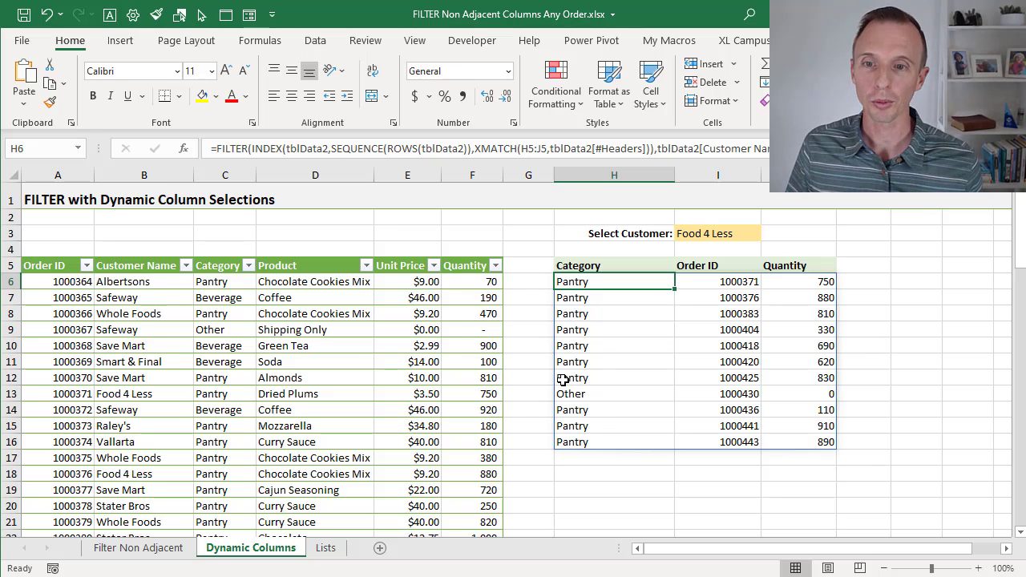
pyautogui.press('F2')
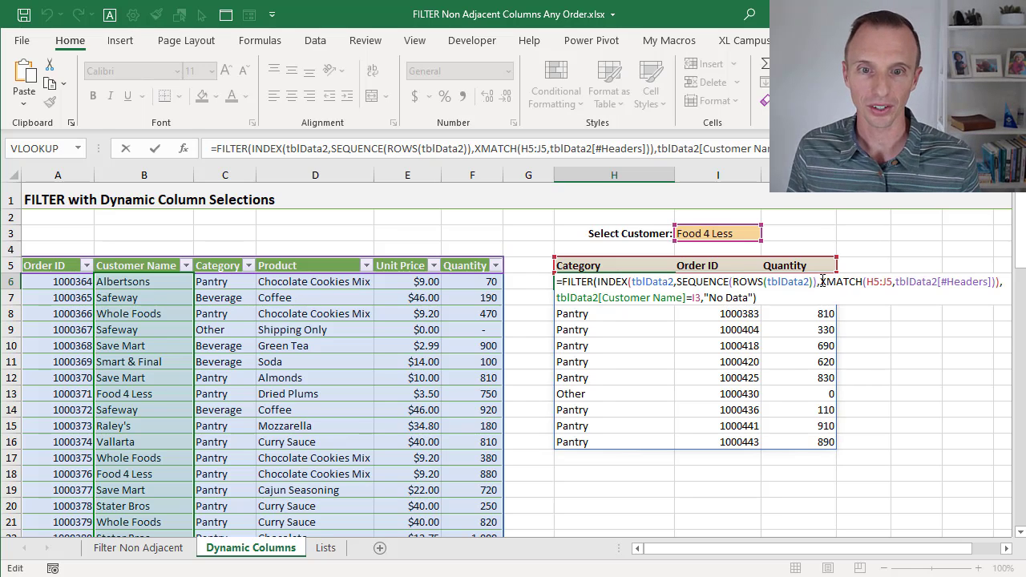
pyautogui.click(831, 281)
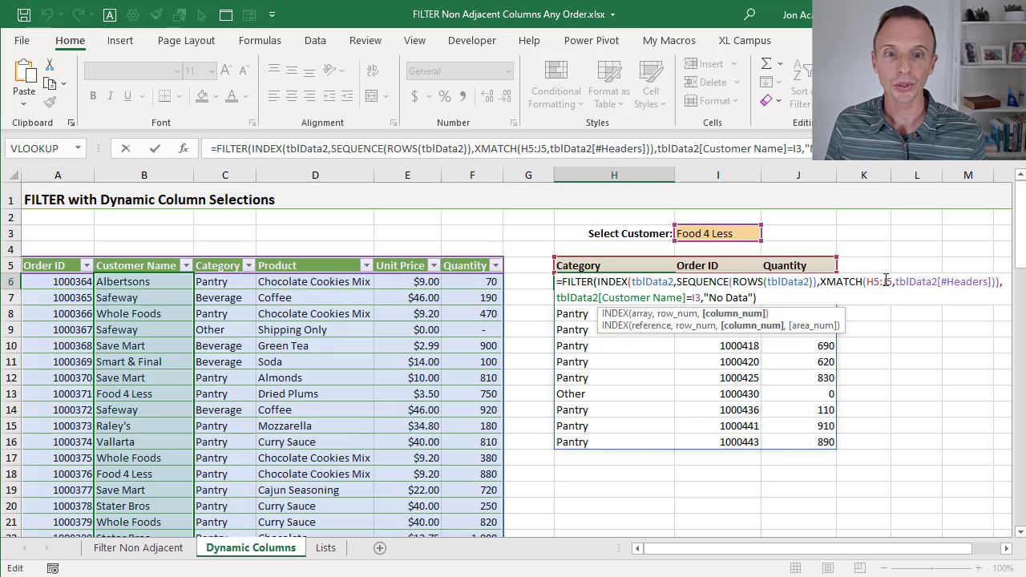
pyautogui.click(882, 282)
pyautogui.click(870, 292)
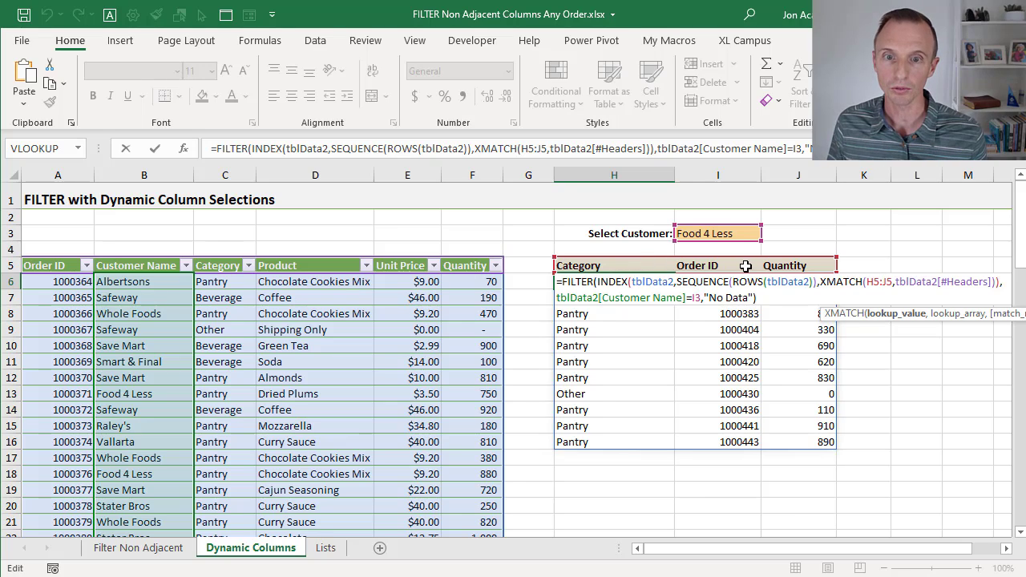
pyautogui.click(882, 286)
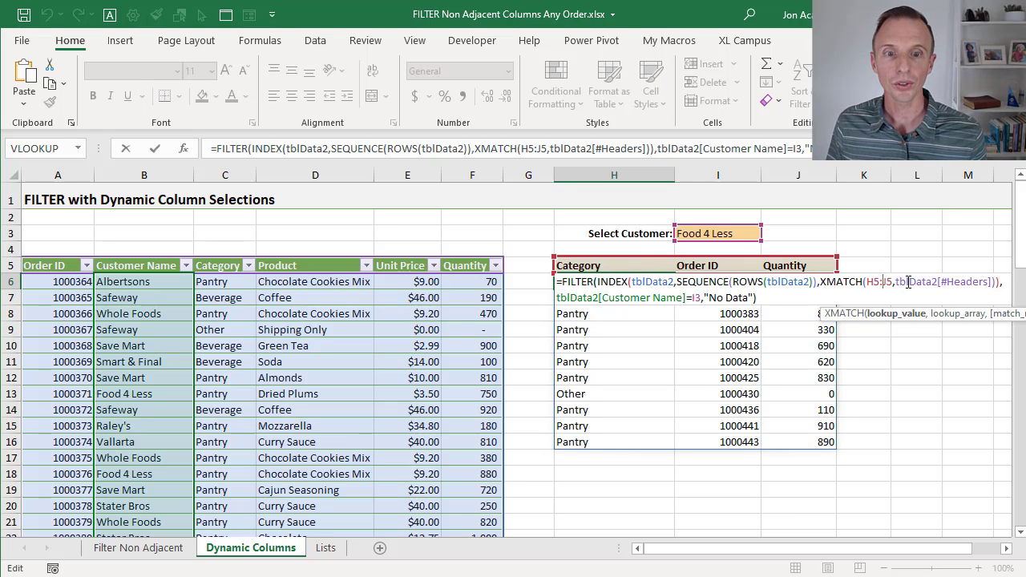
pyautogui.click(908, 283)
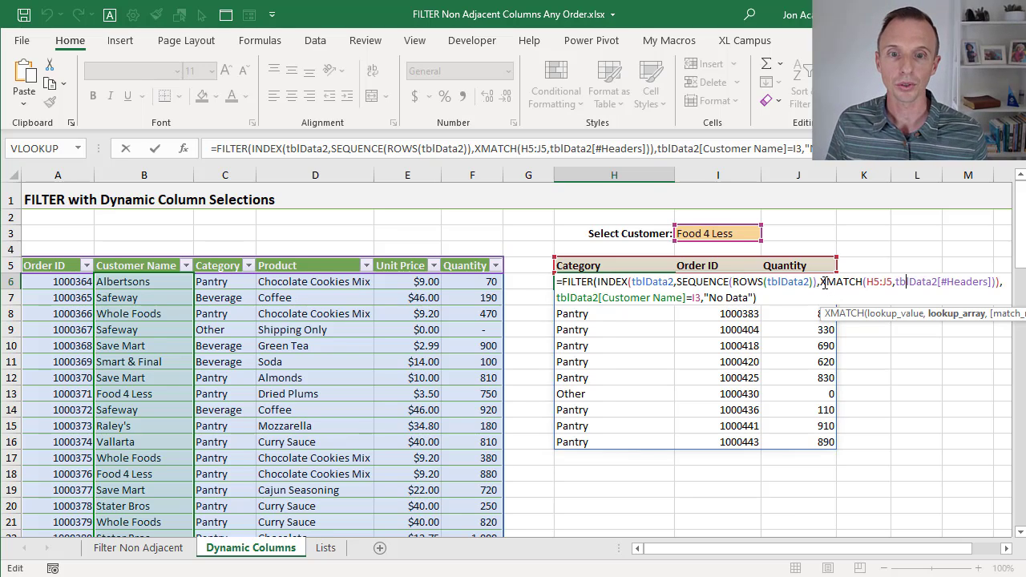
# Evaluate XMATCH(H5:J5,tblData2[#Headers]) in place within H6's formula to preview its array, and restore the original expression.
pyautogui.moveTo(821, 283); pyautogui.dragTo(990, 286)
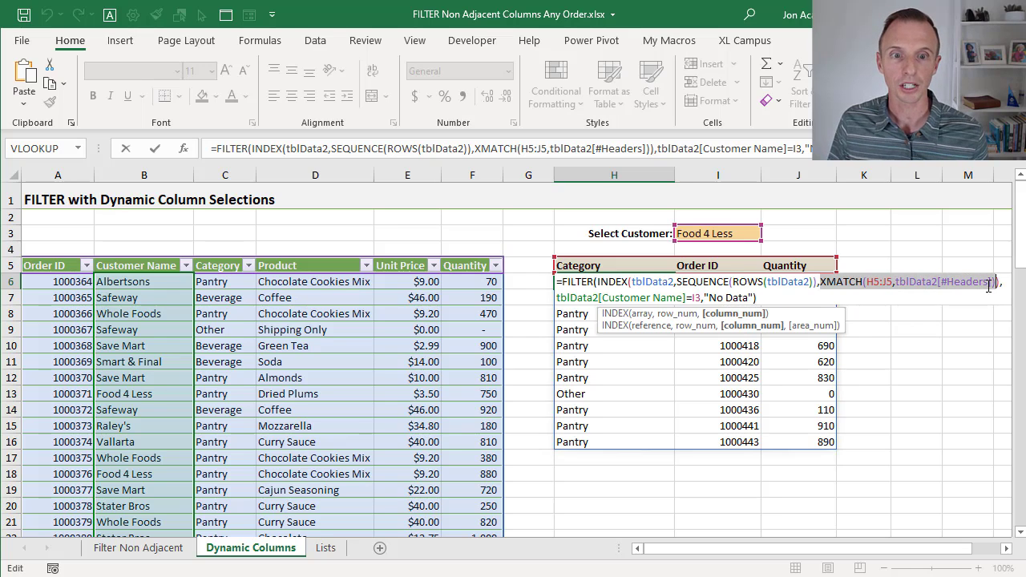
pyautogui.press('F9')
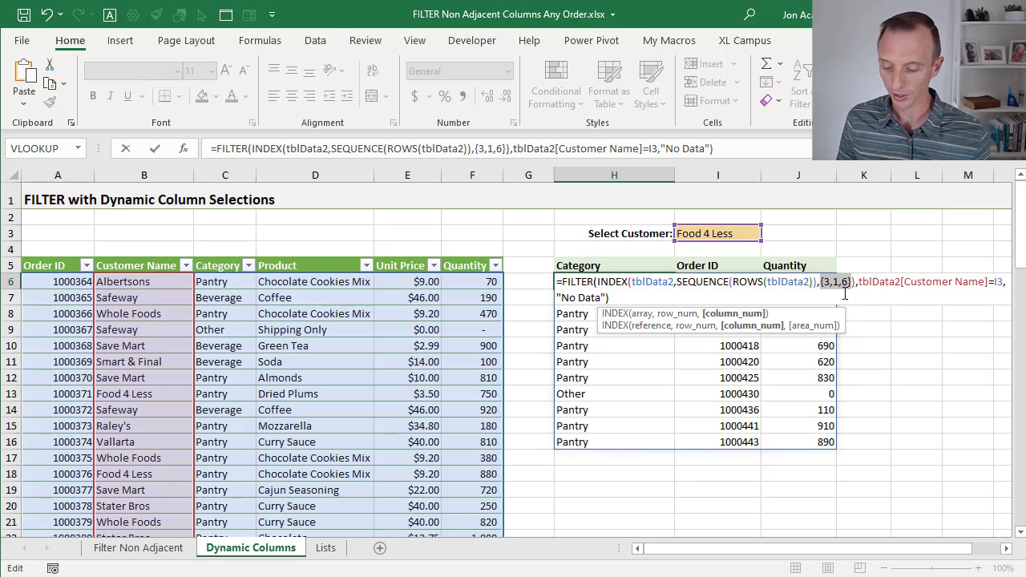
pyautogui.hotkey('ctrl', 'z')
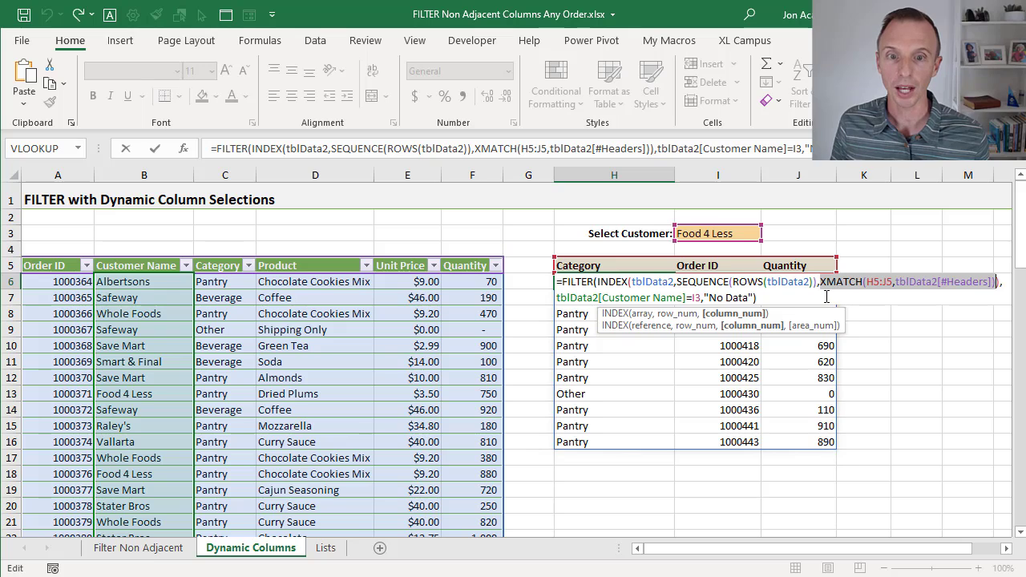
pyautogui.press('Return')
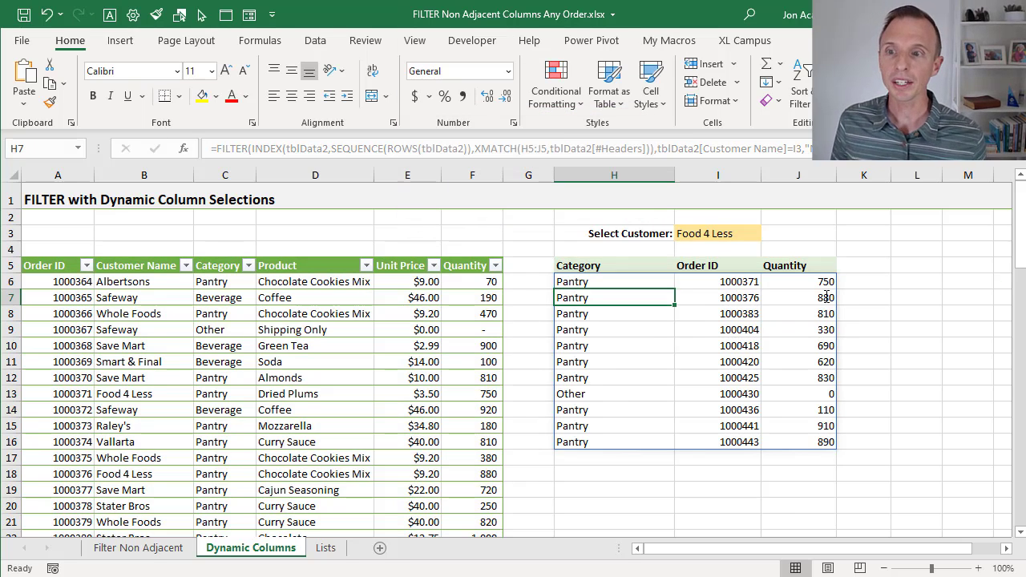
# Test the dynamic FILTER formula by inserting a column in front of the table's Category column, and delete that inserted column.
pyautogui.rightClick(237, 177)
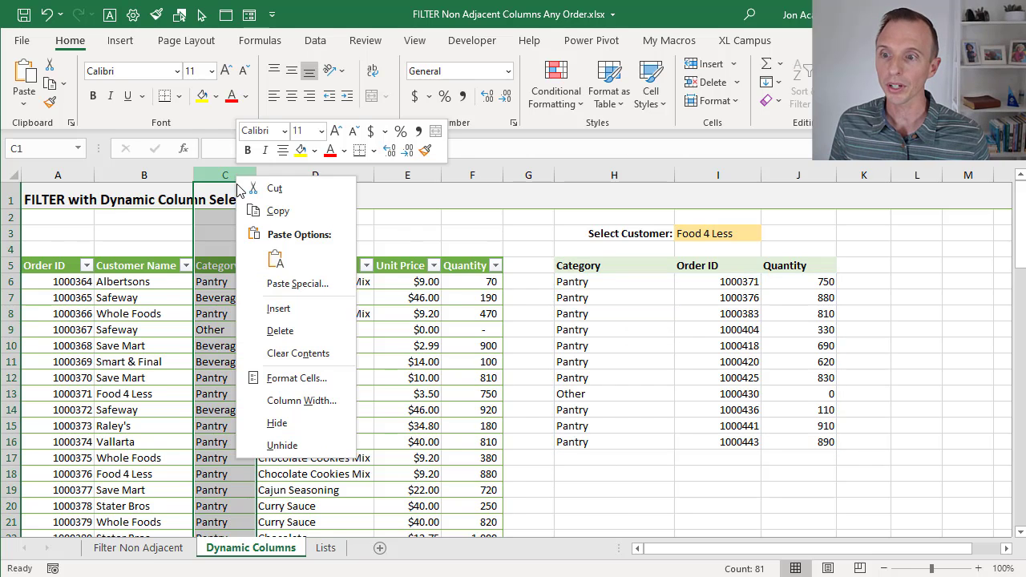
pyautogui.click(279, 308)
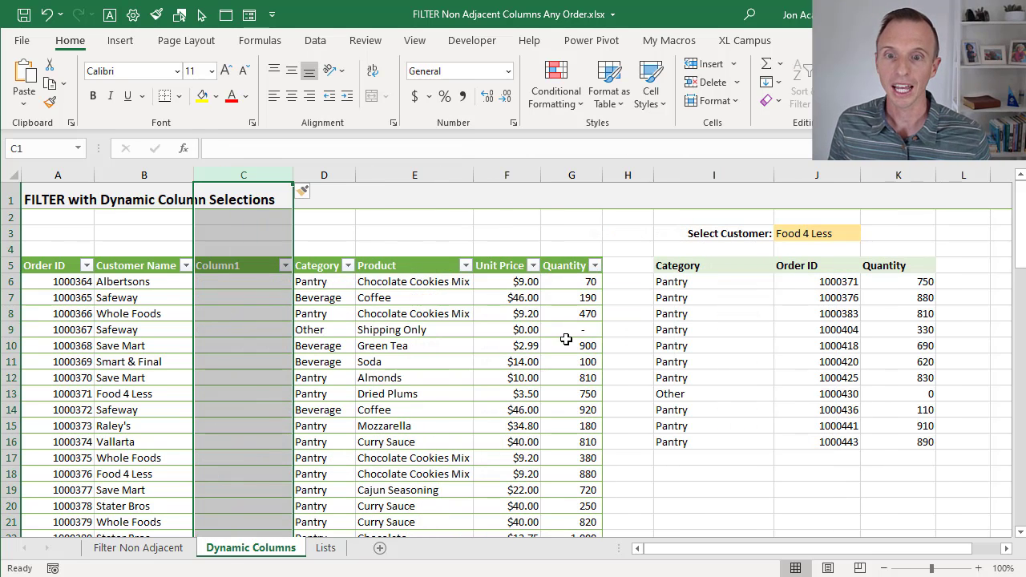
pyautogui.click(713, 278)
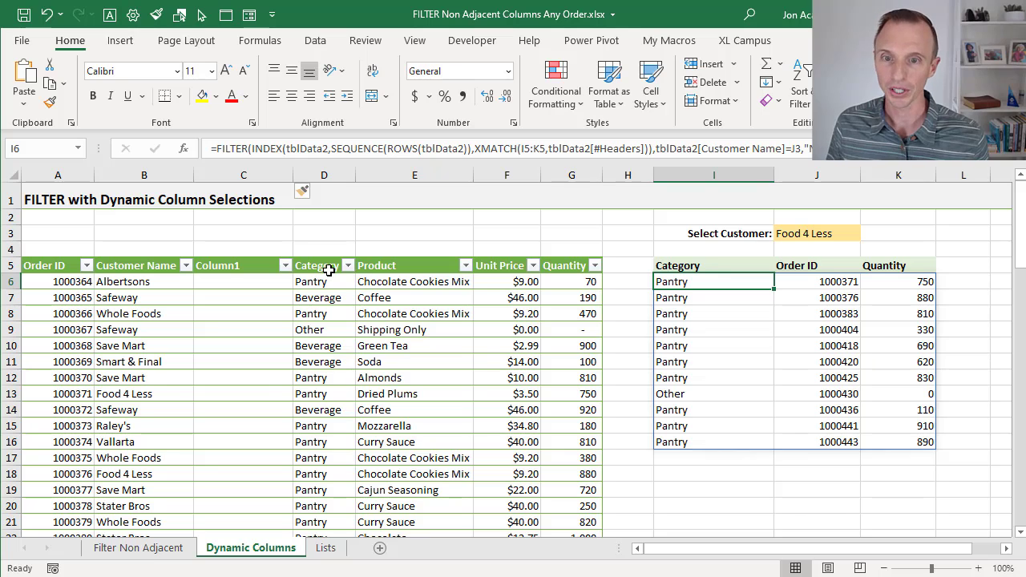
pyautogui.rightClick(240, 175)
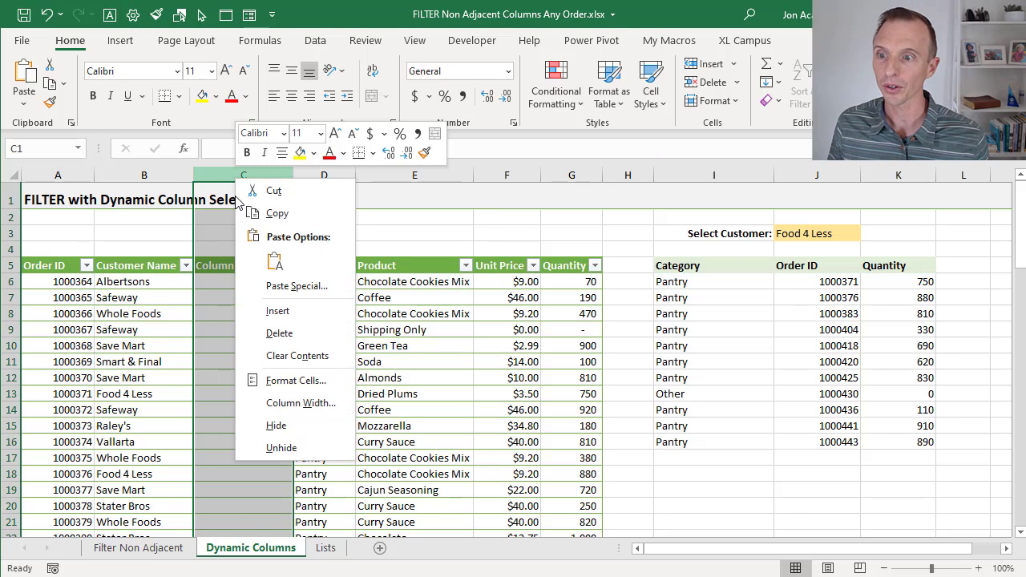
pyautogui.click(278, 335)
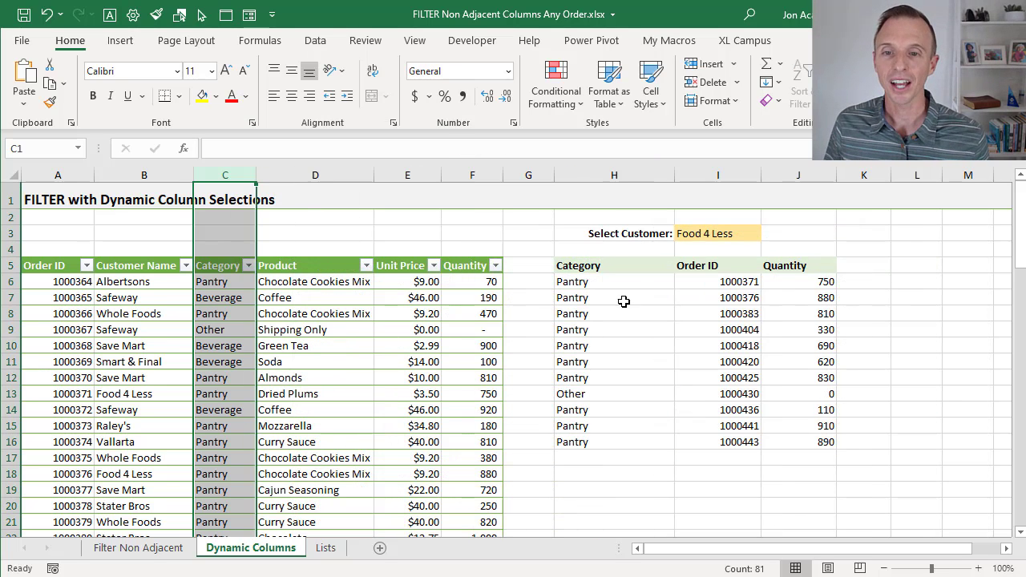
# Set the output header in H5 to Unit Price and the one in I5 to Customer Name.
pyautogui.click(642, 268)
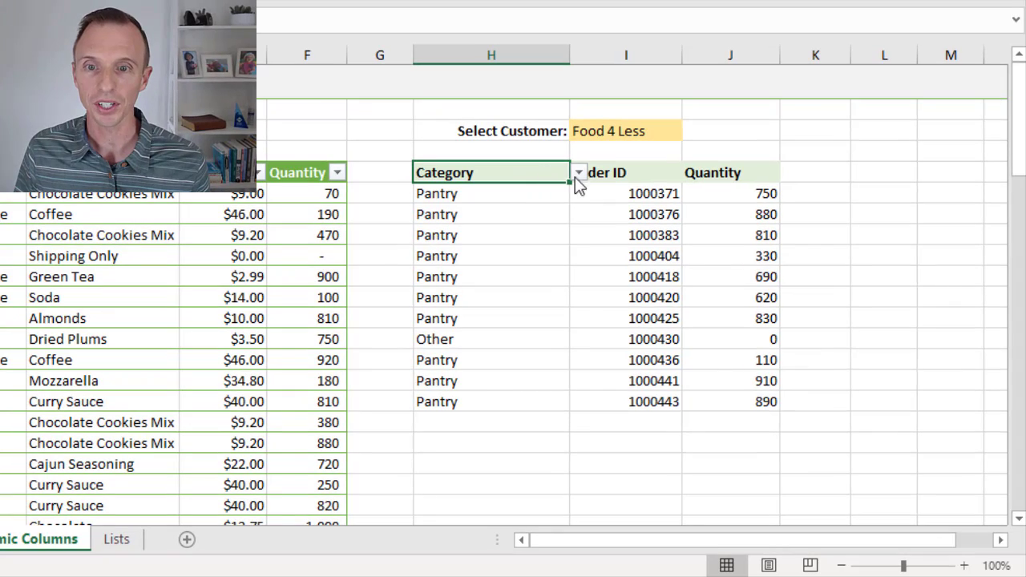
pyautogui.click(578, 173)
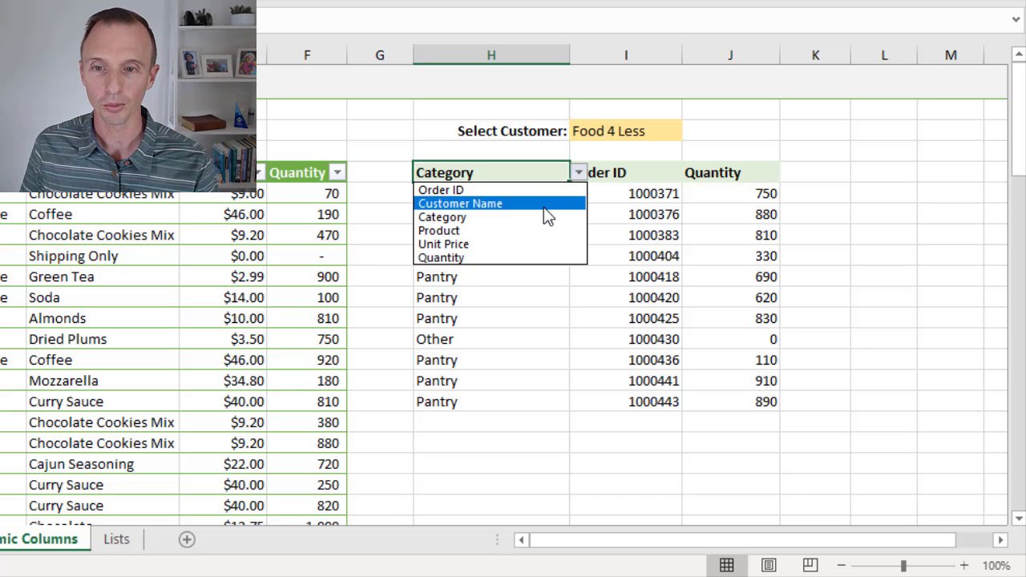
pyautogui.click(442, 244)
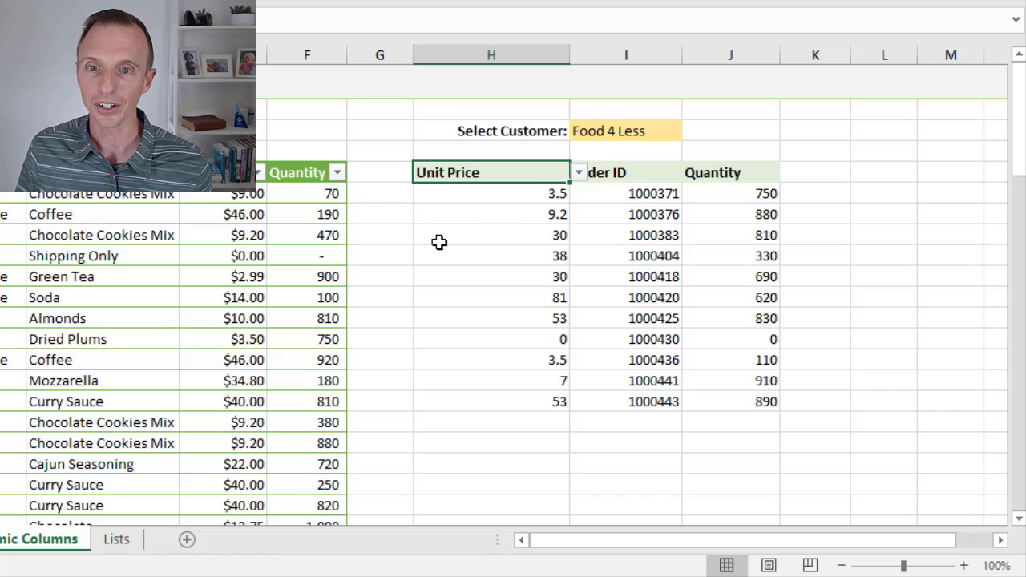
pyautogui.click(506, 198)
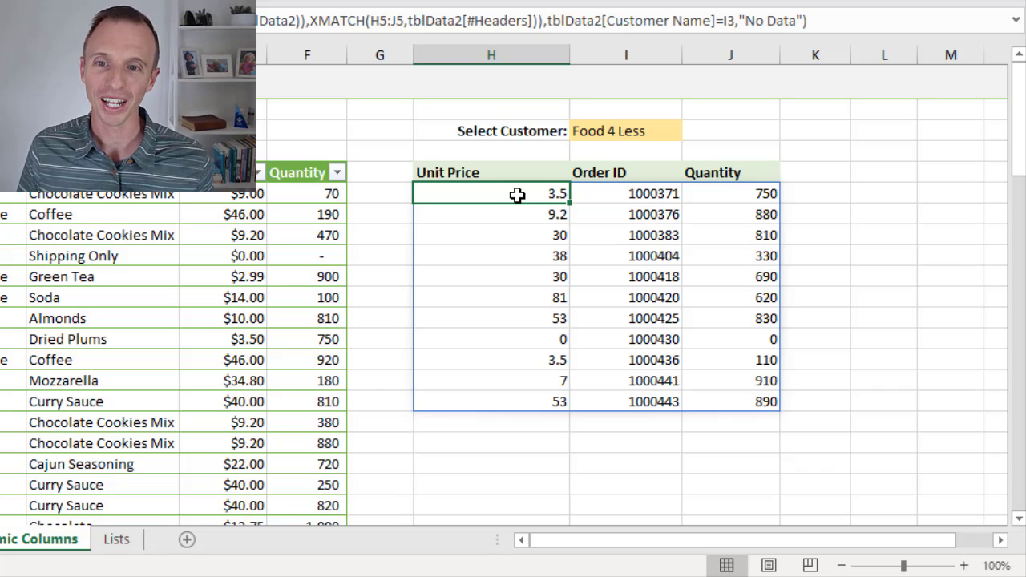
pyautogui.click(609, 174)
pyautogui.click(692, 172)
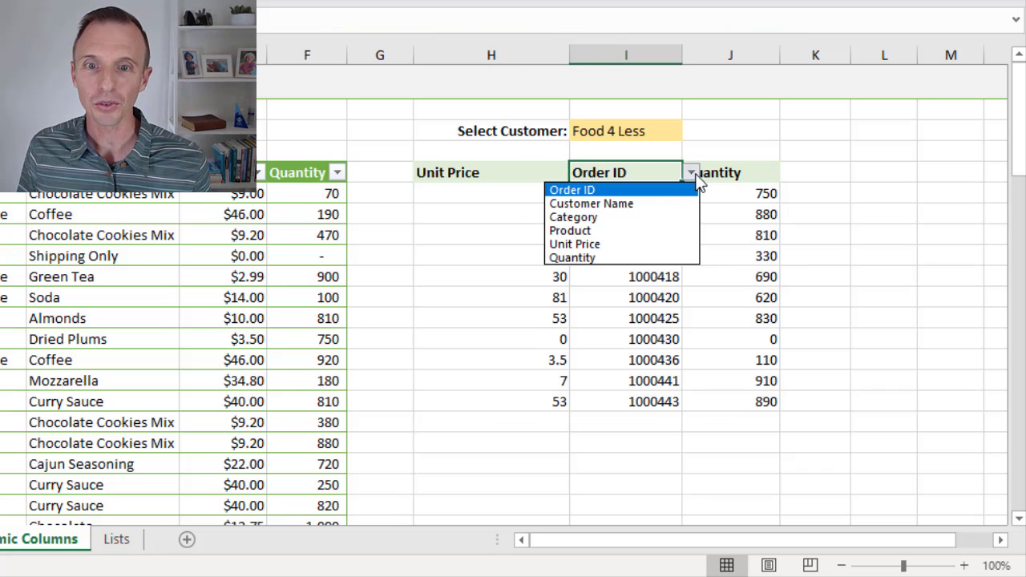
pyautogui.click(651, 205)
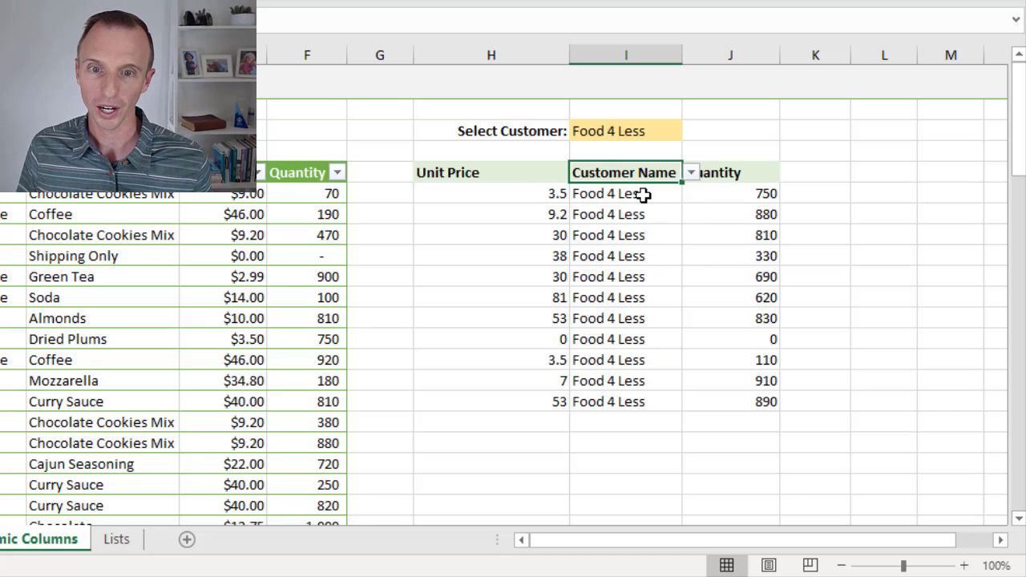
# Copy the Quantity output header from J5 to K5 and set the copy to Category.
pyautogui.click(694, 179)
pyautogui.hotkey('ctrl', 'c')
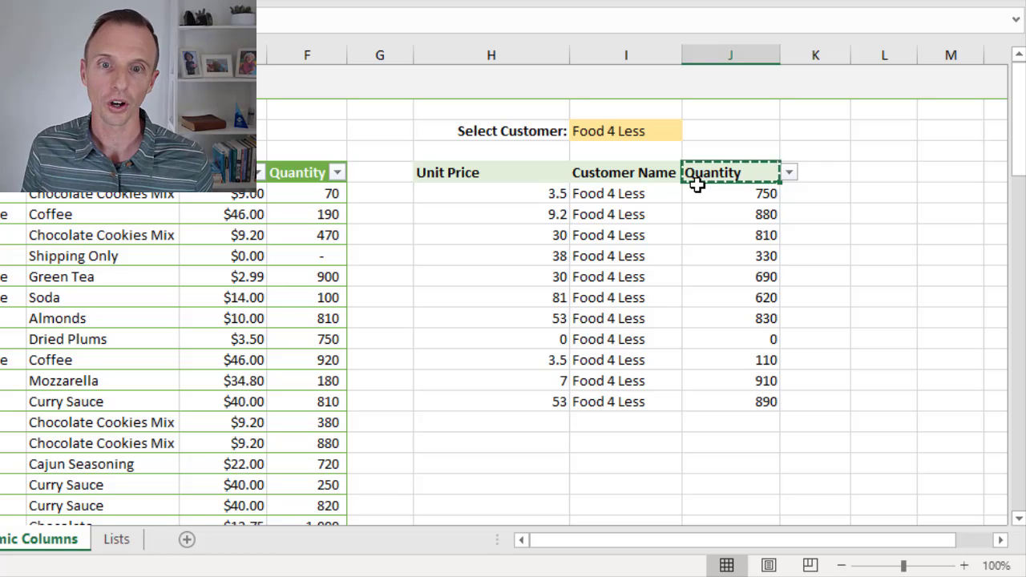
pyautogui.press('Right')
pyautogui.hotkey('ctrl', 'v')
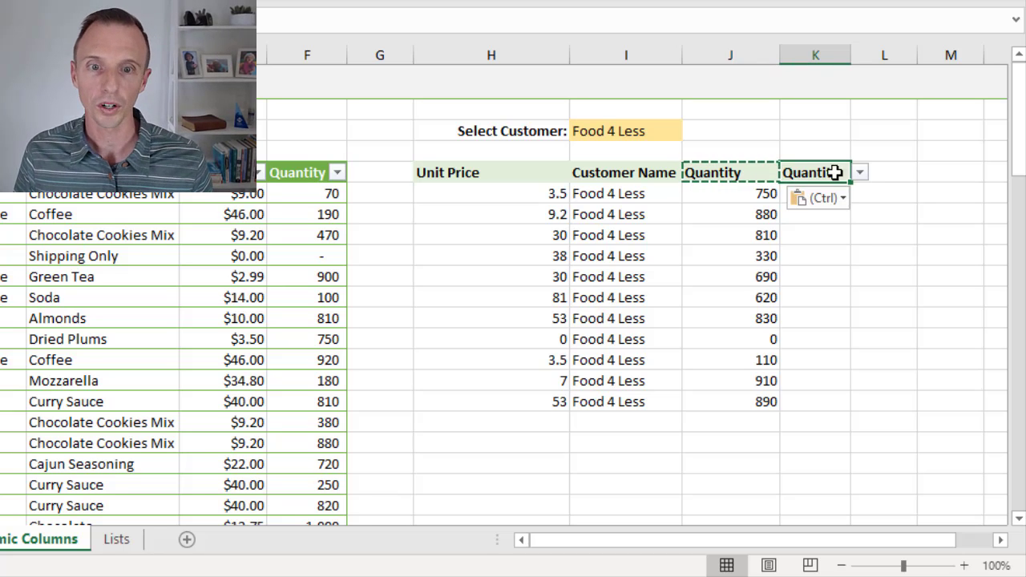
pyautogui.click(859, 173)
pyautogui.click(820, 217)
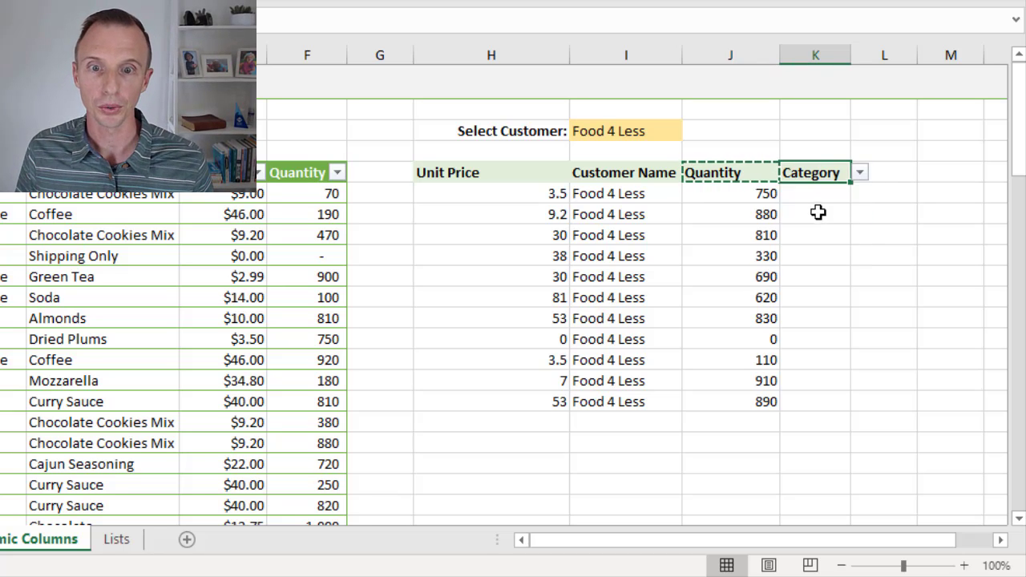
# Extend the XMATCH lookup range in H6's FILTER formula to H5:K5, commit it and reopen the formula for review.
pyautogui.click(473, 194)
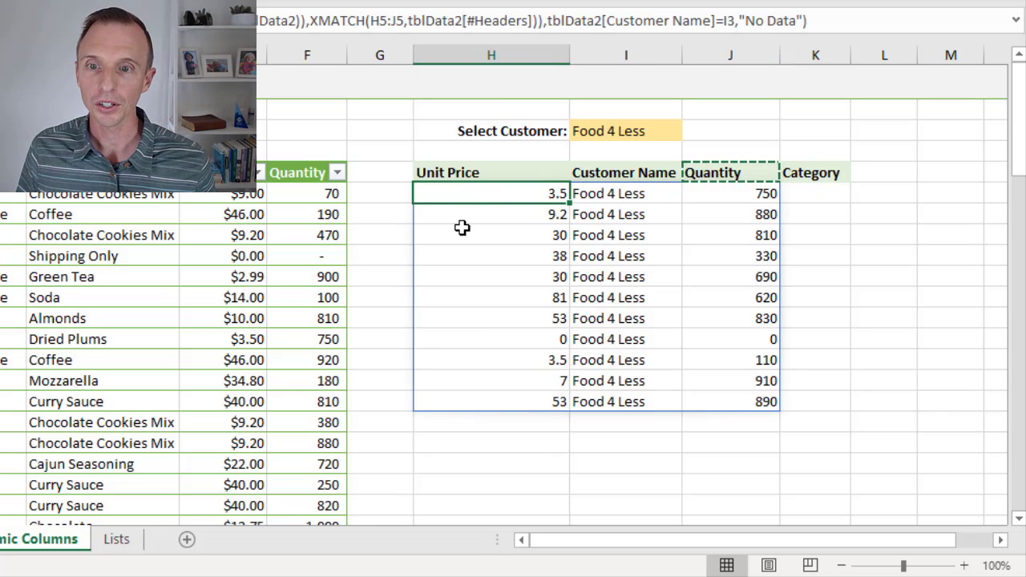
pyautogui.press('F2')
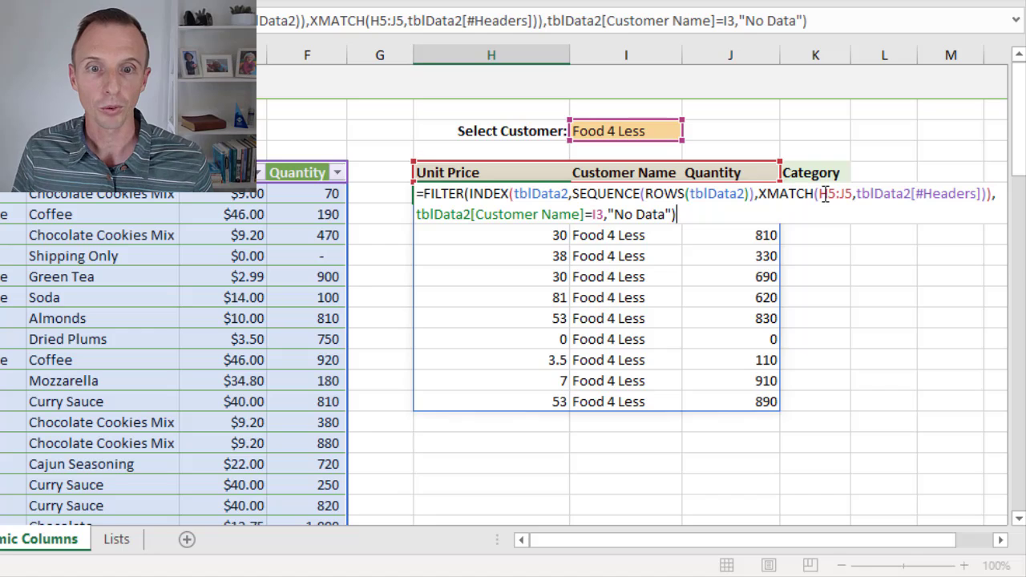
pyautogui.moveTo(779, 163); pyautogui.dragTo(842, 164)
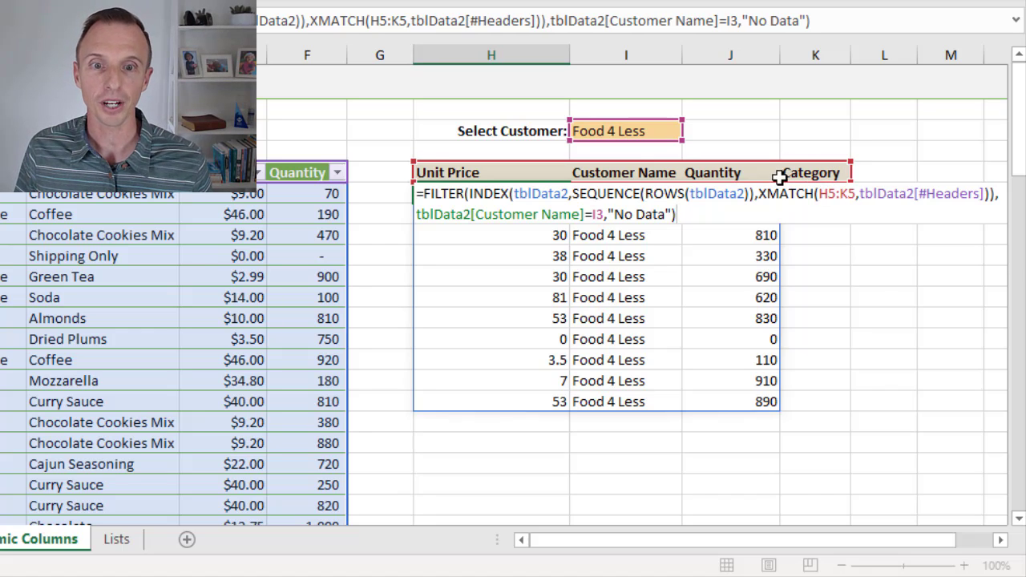
pyautogui.press('Return')
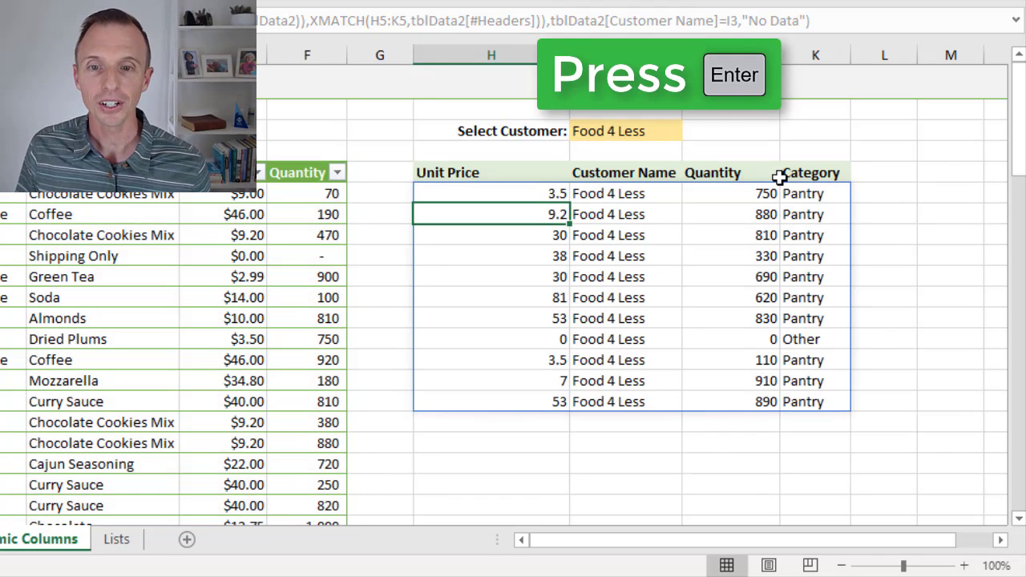
pyautogui.click(504, 194)
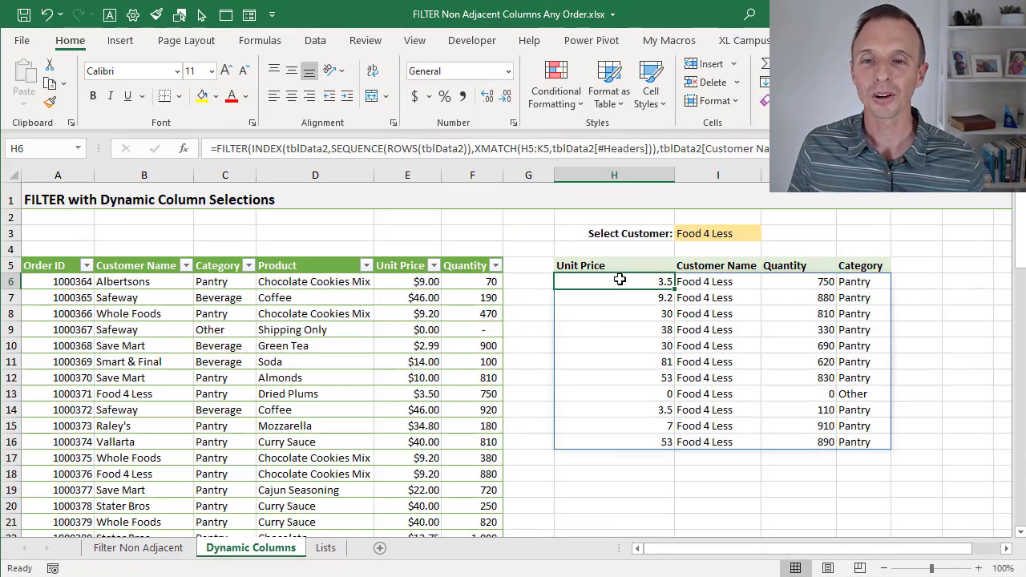
pyautogui.doubleClick(620, 279)
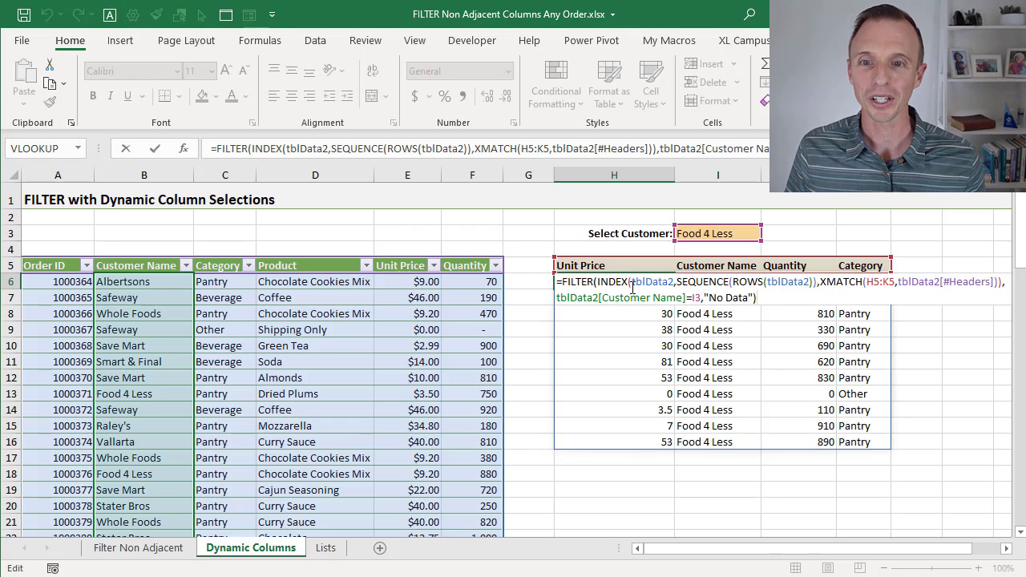